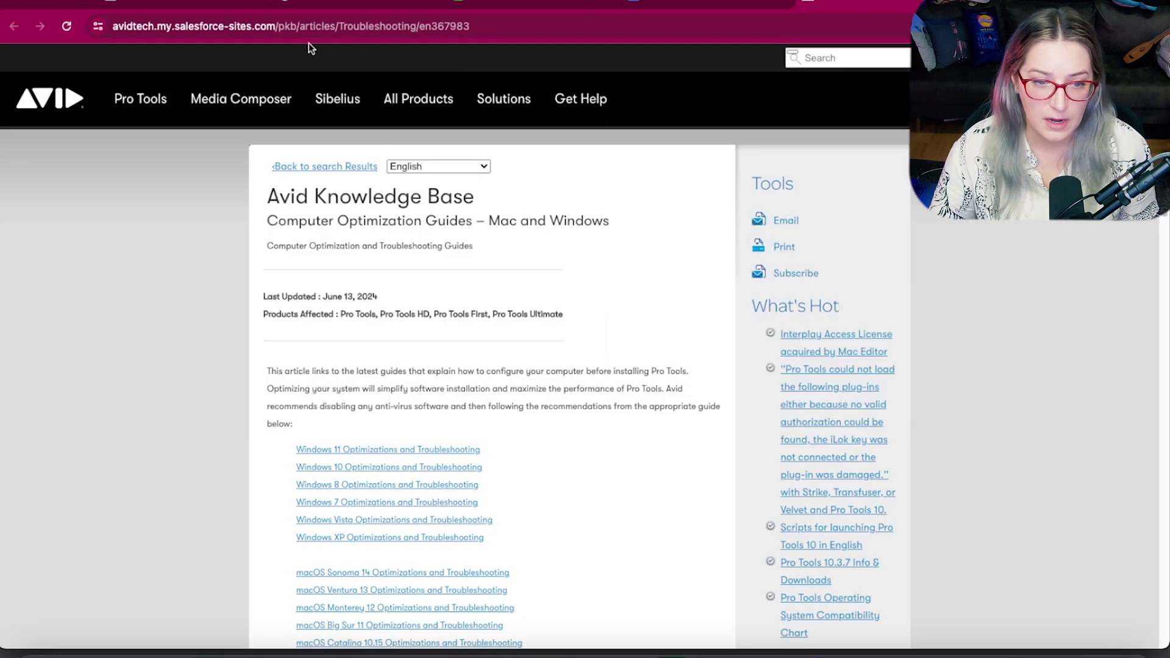
Open a new Chrome tab on the Google start page, keeping the Avid article open
{"action": "mouse_move", "coordinate": [241, 99]}
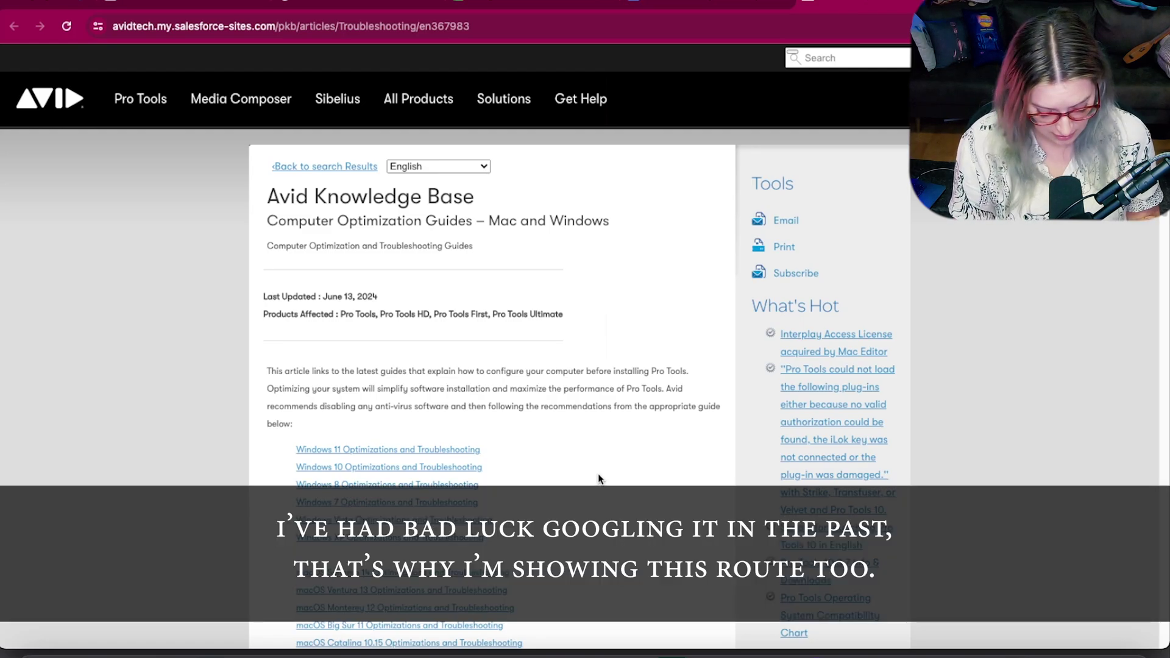
{"action": "key", "text": "super+t"}
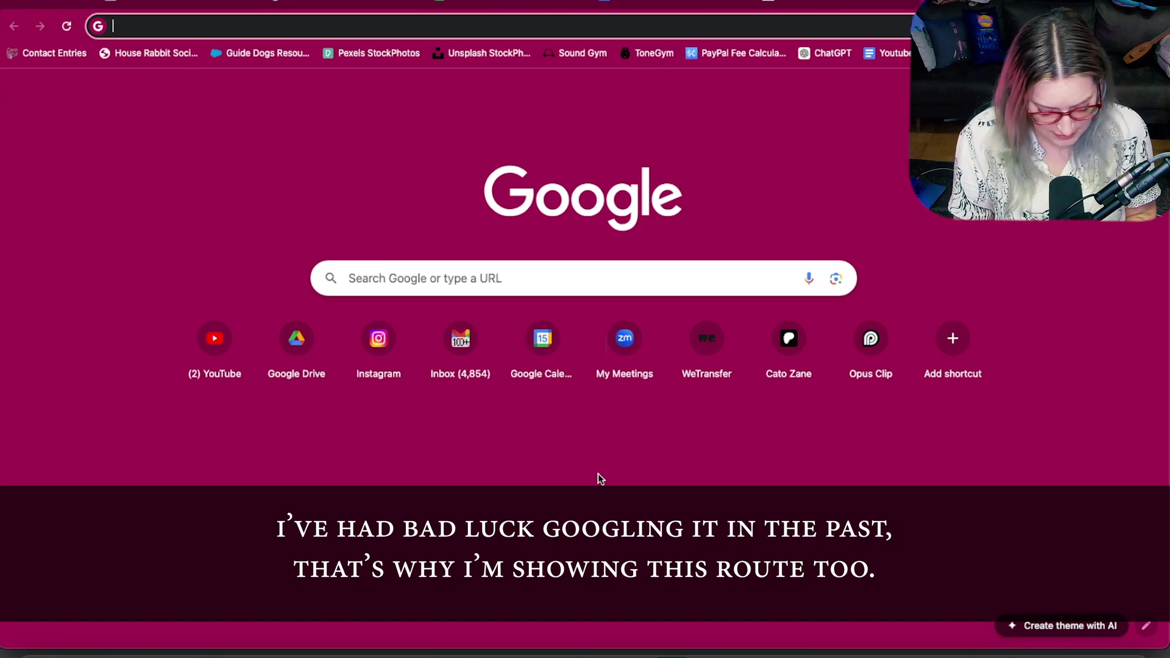
Search Google for 'avid duc trash preferences' and open the 'unable to trash preferences' forum thread
{"action": "type", "text": "avid duc"}
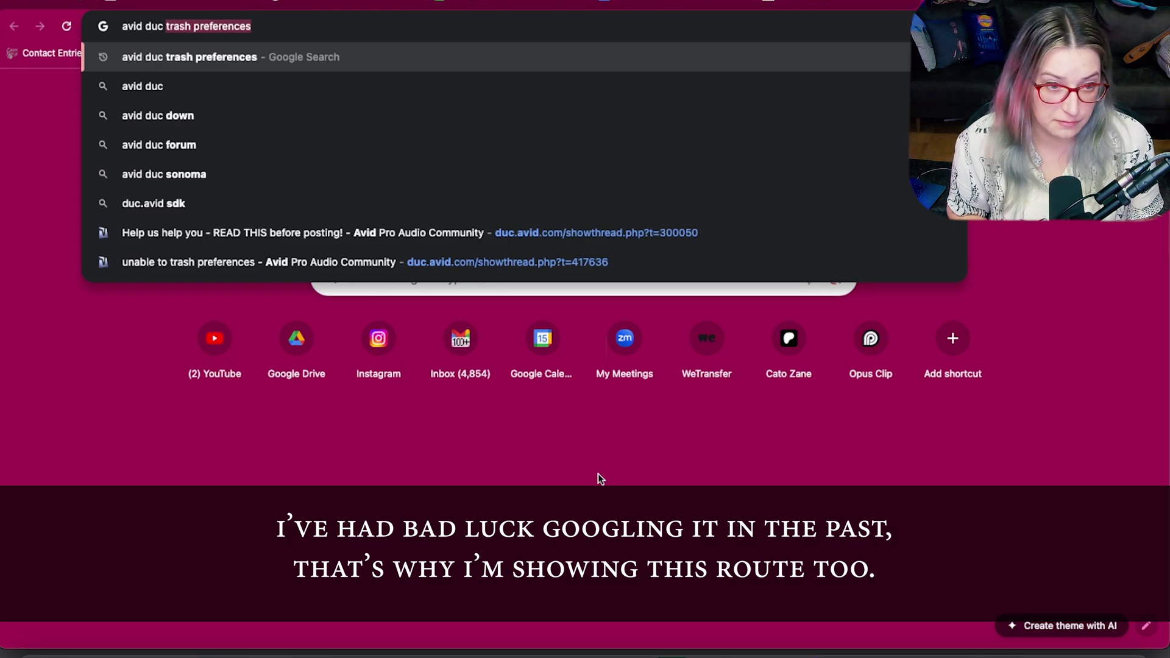
{"action": "key", "text": "Return"}
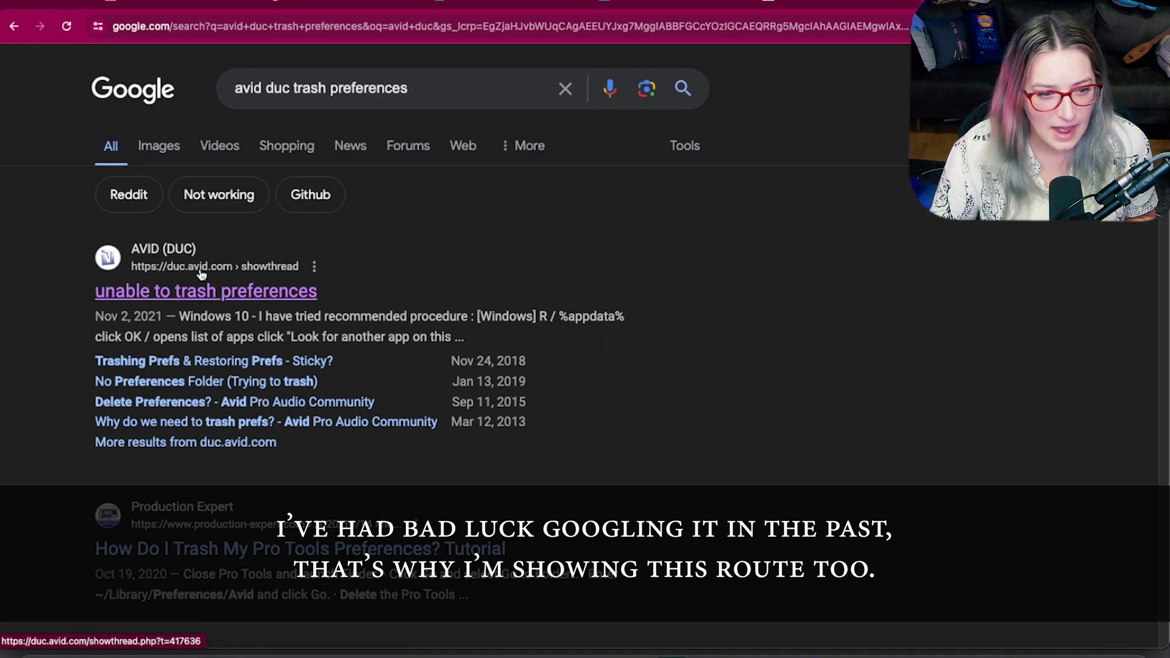
{"action": "left_click", "coordinate": [225, 283]}
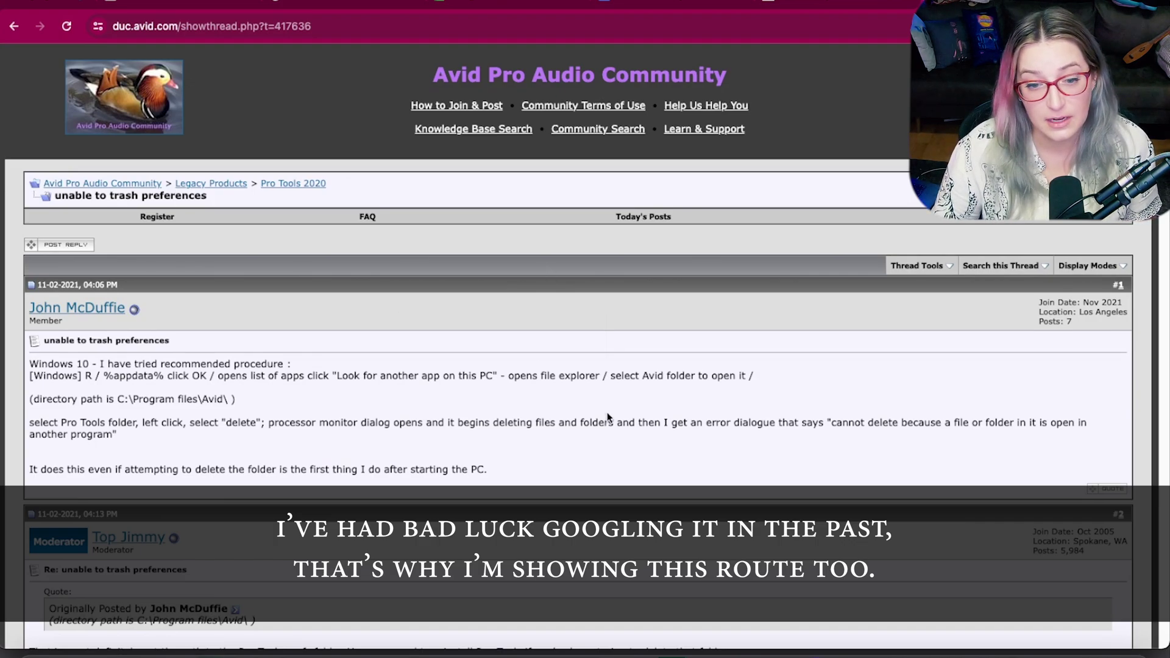
Go from the trash-preferences thread to the 'Help us help you - READ THIS before posting!' thread and scroll through it
{"action": "scroll", "coordinate": [607, 419], "scroll_direction": "down", "scroll_amount": 1}
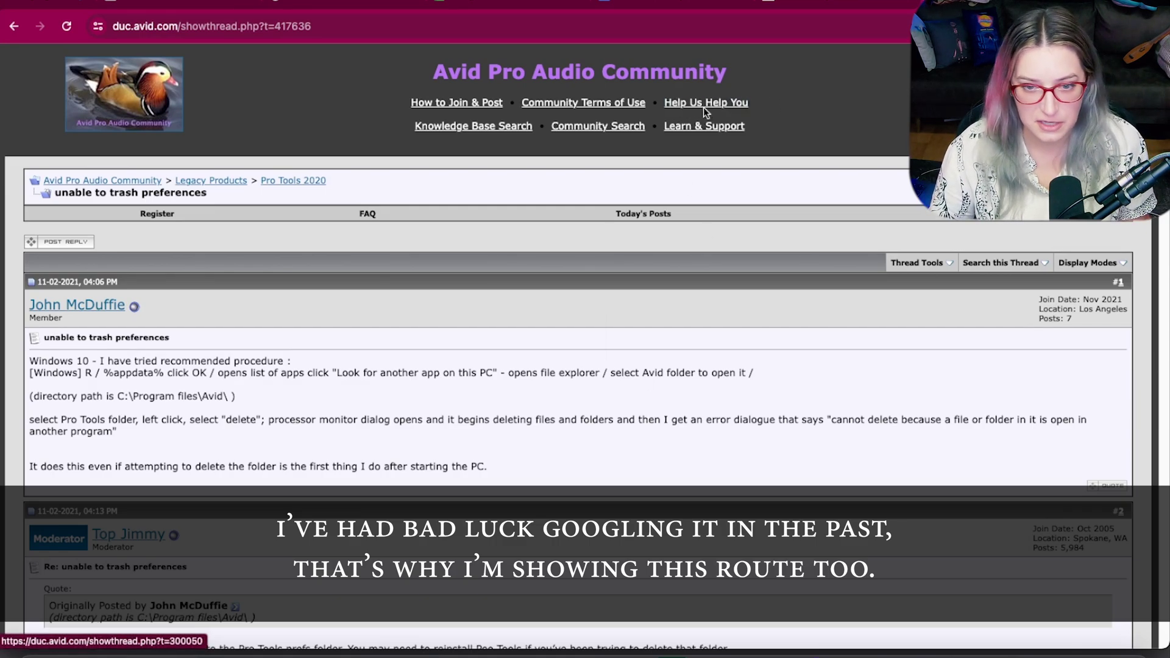
{"action": "left_click", "coordinate": [680, 105]}
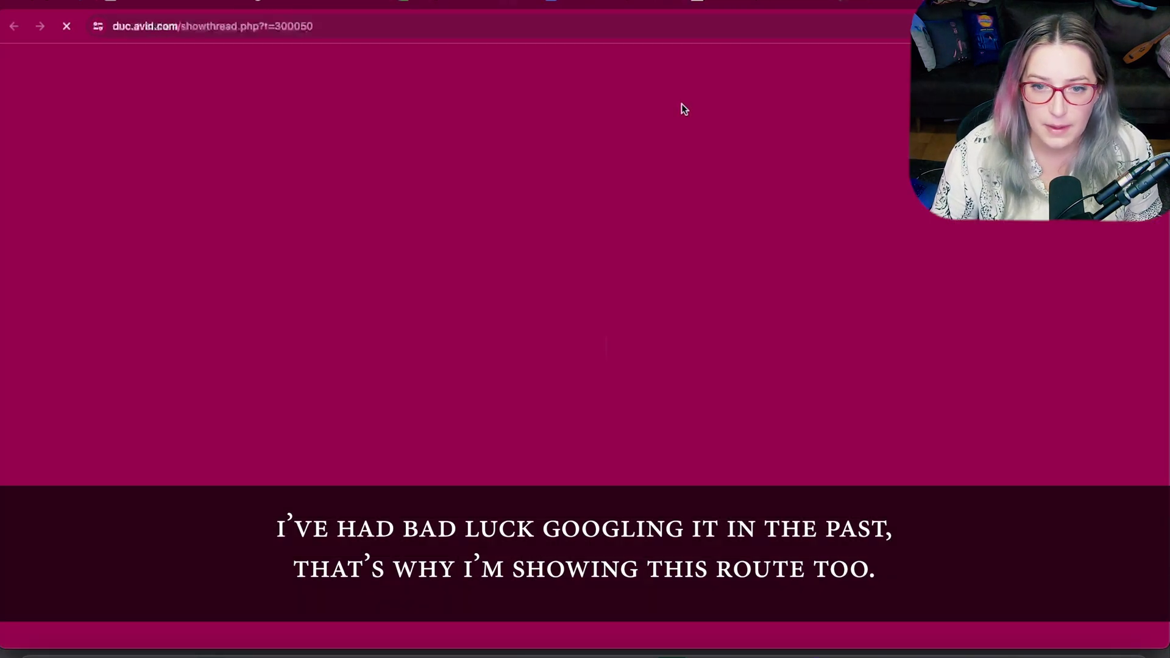
{"action": "scroll", "coordinate": [514, 373], "scroll_direction": "down", "scroll_amount": 2}
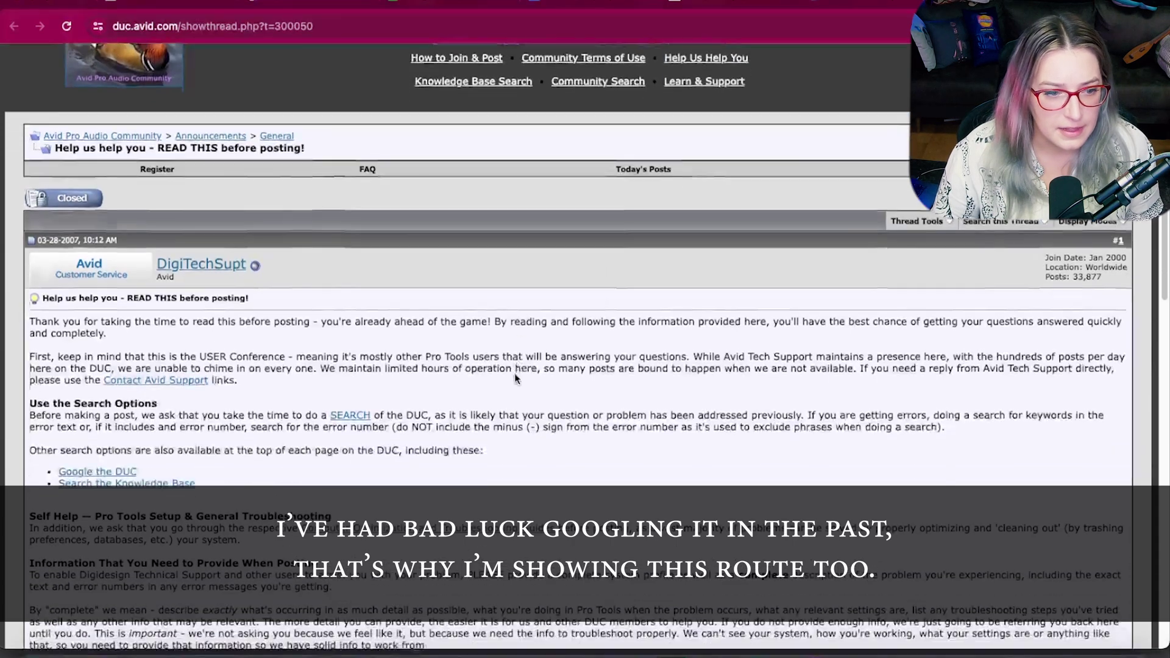
{"action": "scroll", "coordinate": [514, 378], "scroll_direction": "down", "scroll_amount": 1}
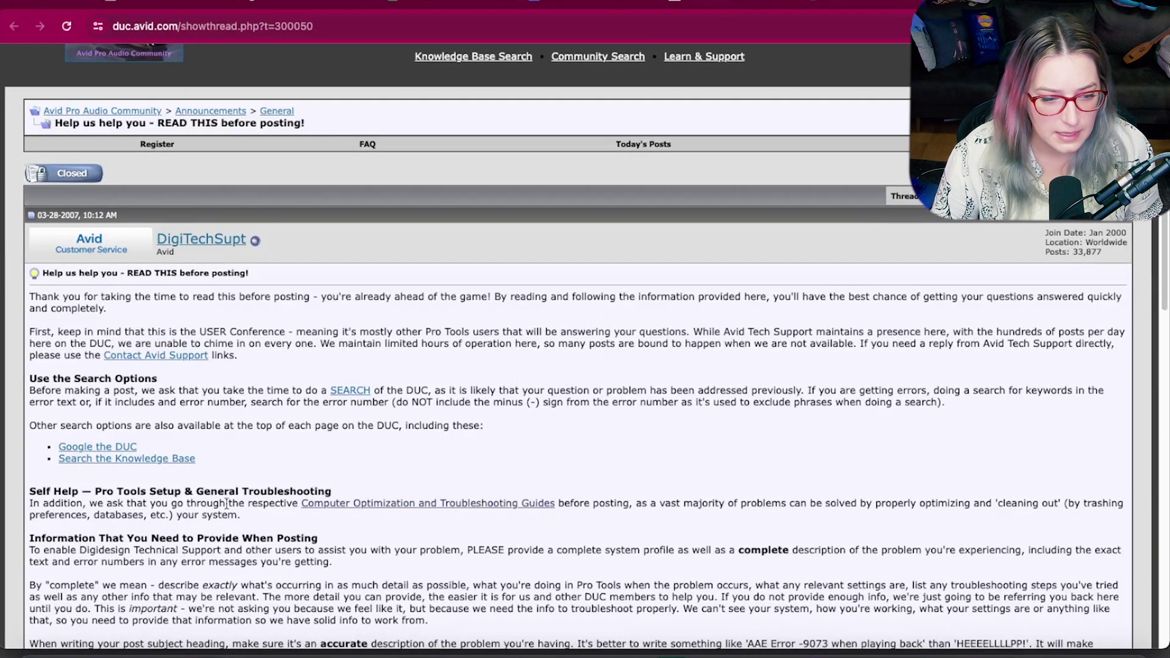
Open the Computer Optimization and Troubleshooting Guides article and scroll through its guide list
{"action": "left_click", "coordinate": [364, 510]}
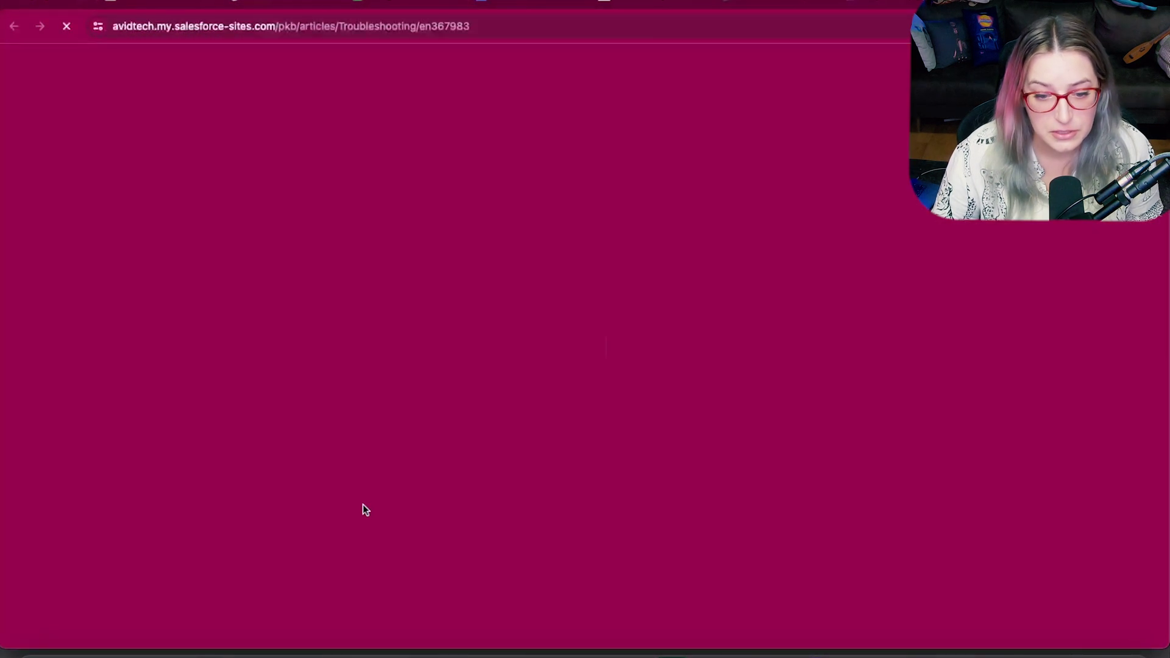
{"action": "scroll", "coordinate": [381, 495], "scroll_direction": "down", "scroll_amount": 1}
{"action": "scroll", "coordinate": [382, 494], "scroll_direction": "down", "scroll_amount": 2}
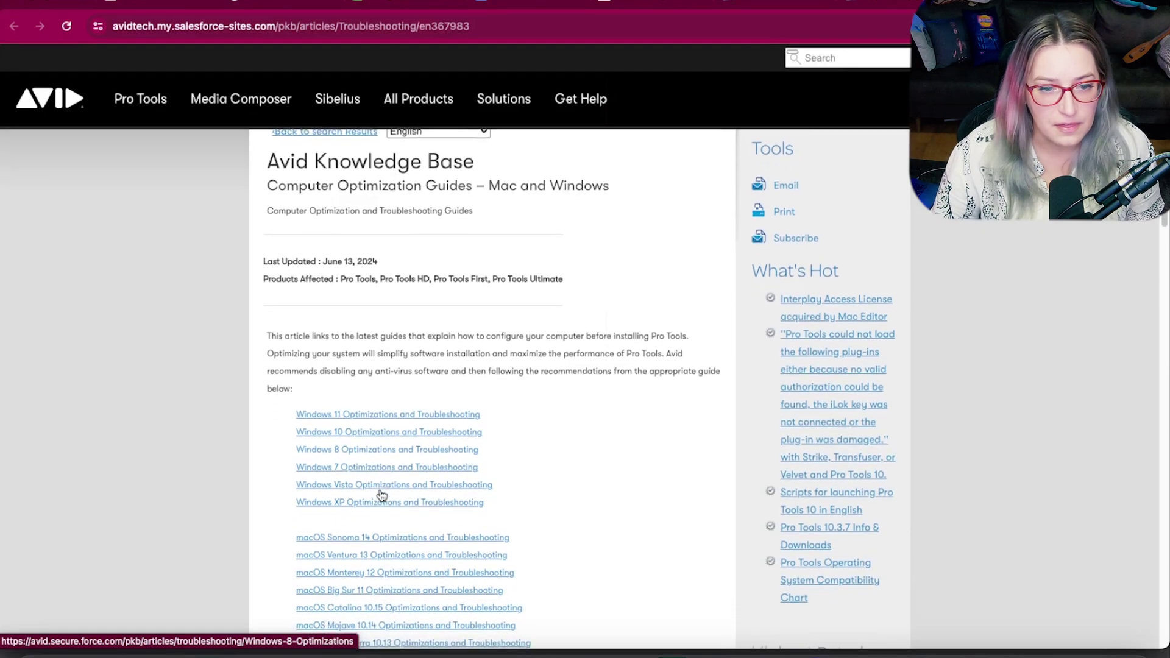
{"action": "scroll", "coordinate": [382, 495], "scroll_direction": "down", "scroll_amount": 3}
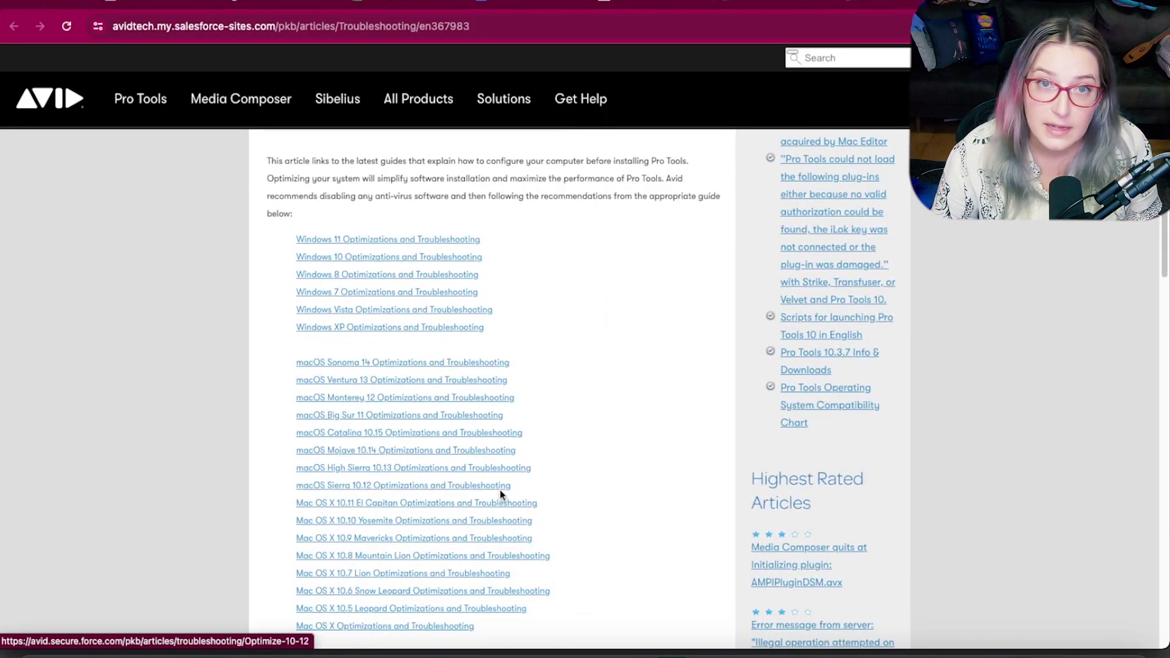
Confirm in About This Mac that this Mac runs Ventura 13.6.5, then open the macOS Ventura 13 guide
{"action": "left_click", "coordinate": [14, 5]}
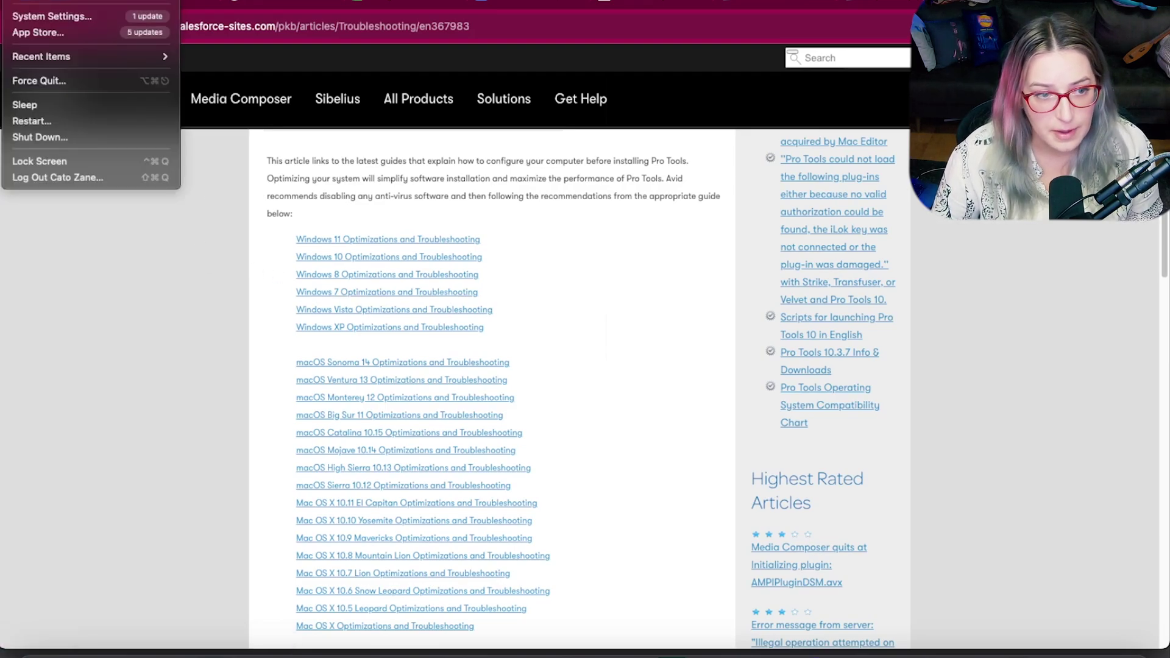
{"action": "left_click", "coordinate": [37, 2]}
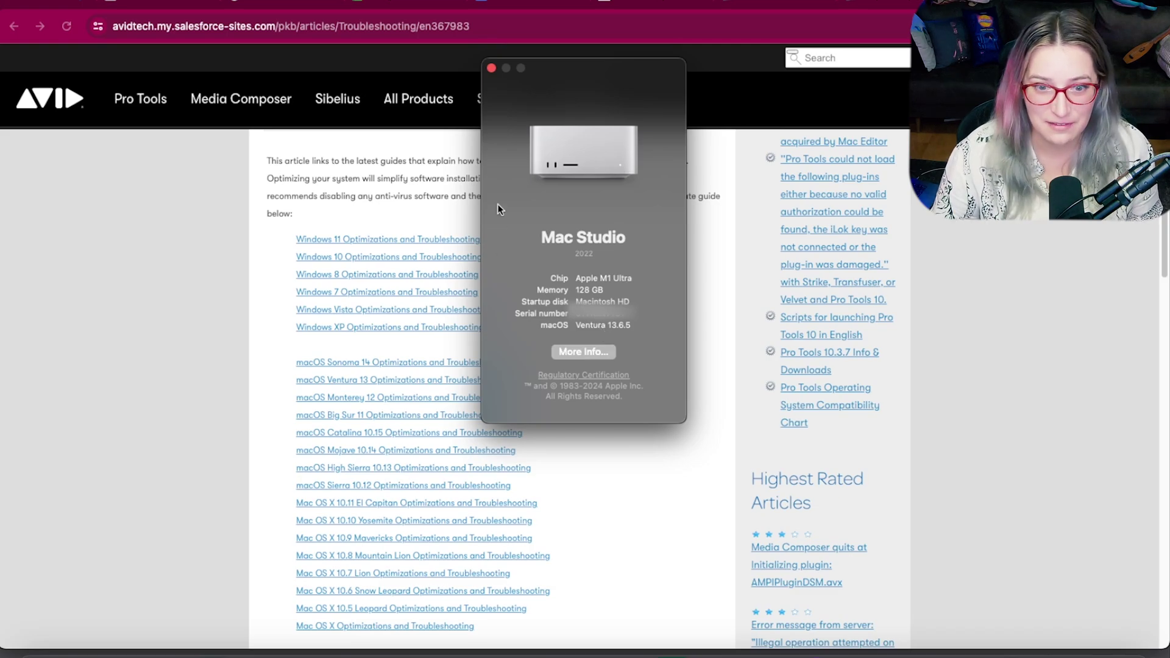
{"action": "left_click", "coordinate": [491, 67]}
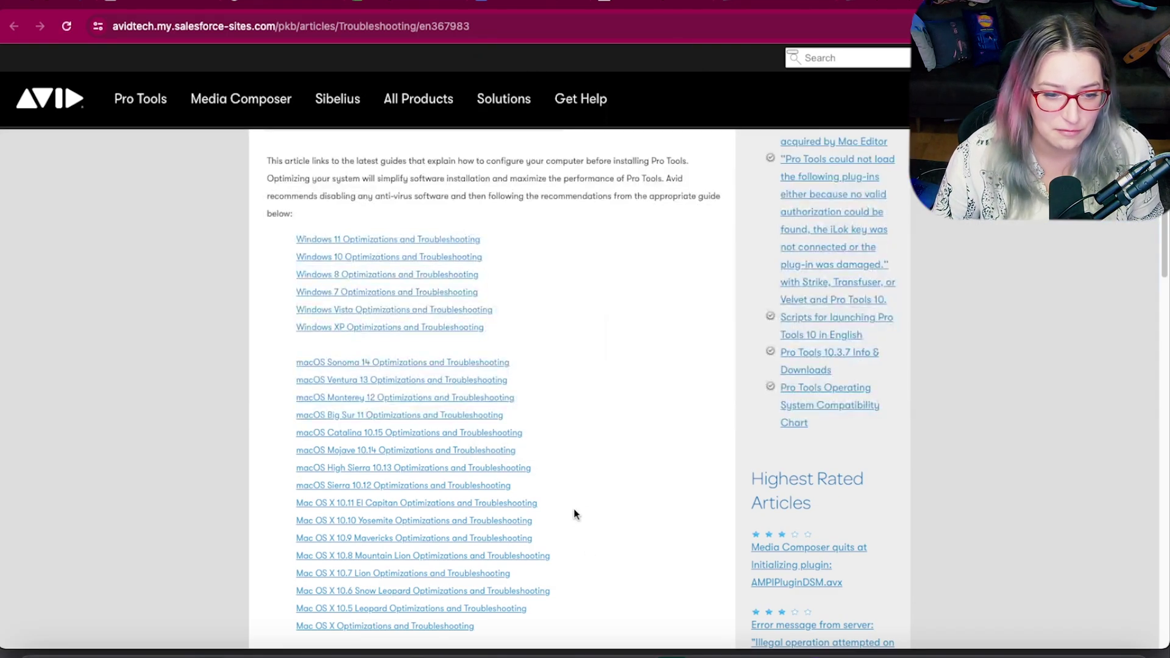
{"action": "left_click", "coordinate": [373, 380]}
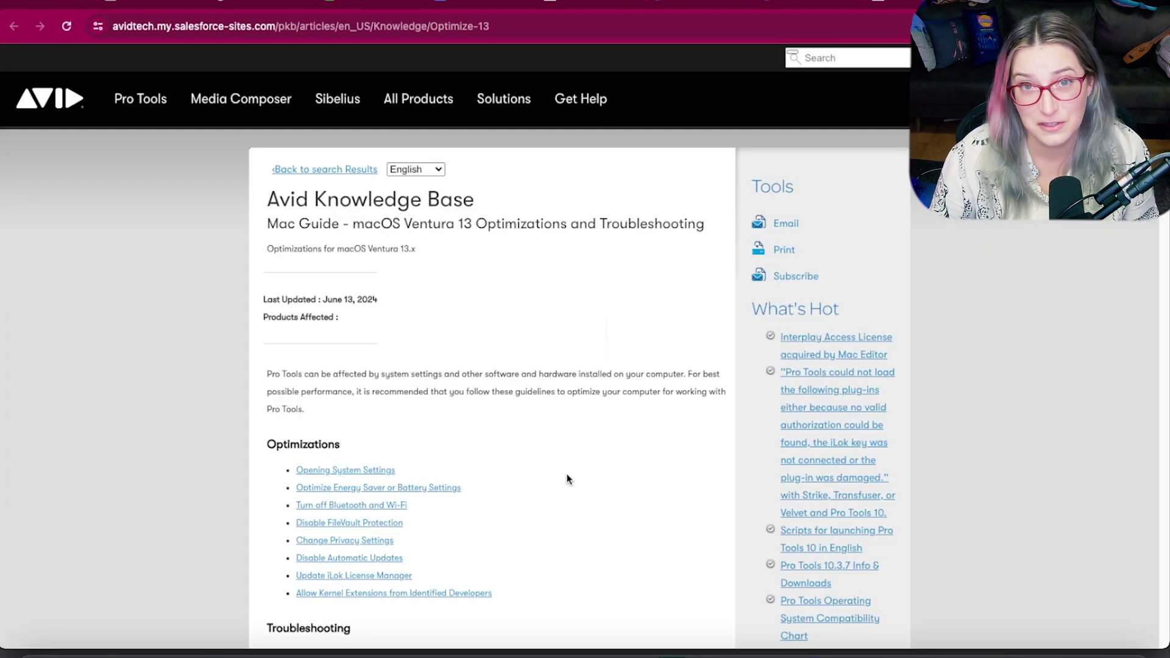
Jump to the guide's 'Deleting Pro Tools Preference, Workspace, and WaveCache files' section
{"action": "scroll", "coordinate": [567, 479], "scroll_direction": "down", "scroll_amount": 6}
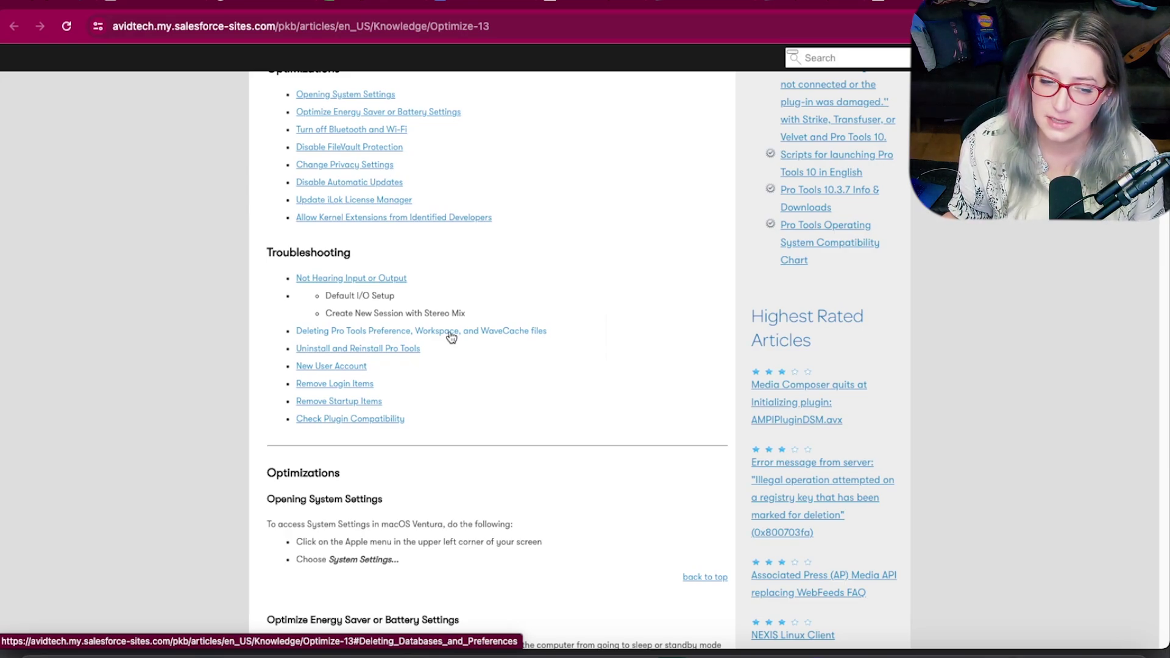
{"action": "left_click", "coordinate": [451, 333]}
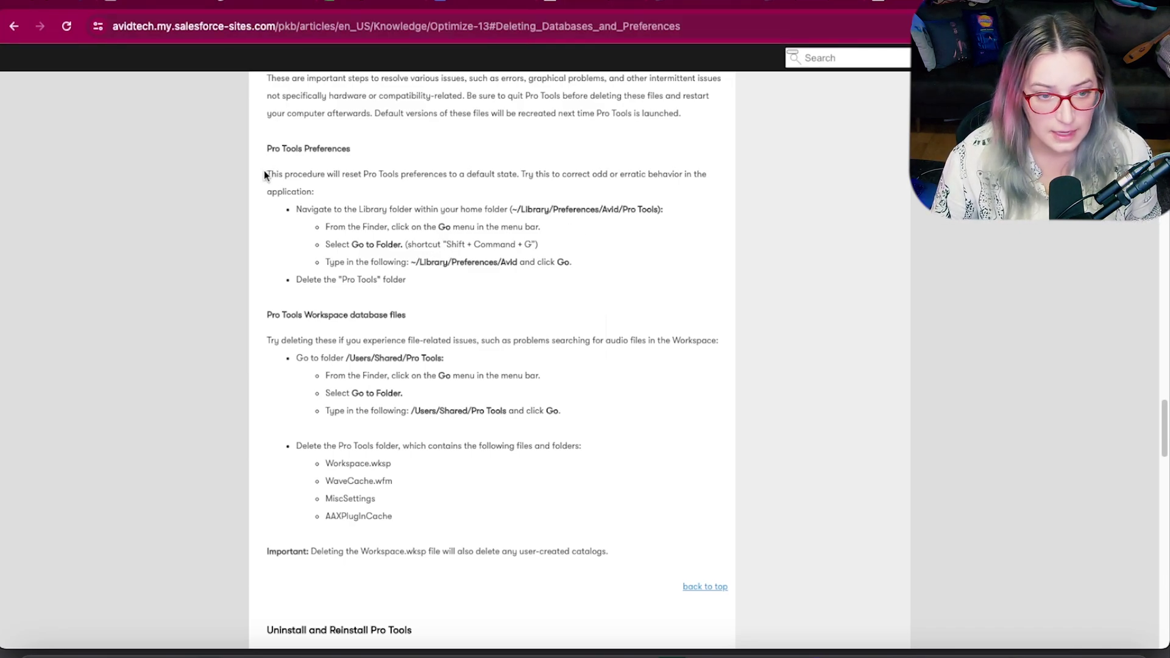
Highlight the steps for deleting the Pro Tools folder in ~/Library/Preferences/Avid
{"action": "left_click_drag", "start_coordinate": [268, 174], "coordinate": [425, 288]}
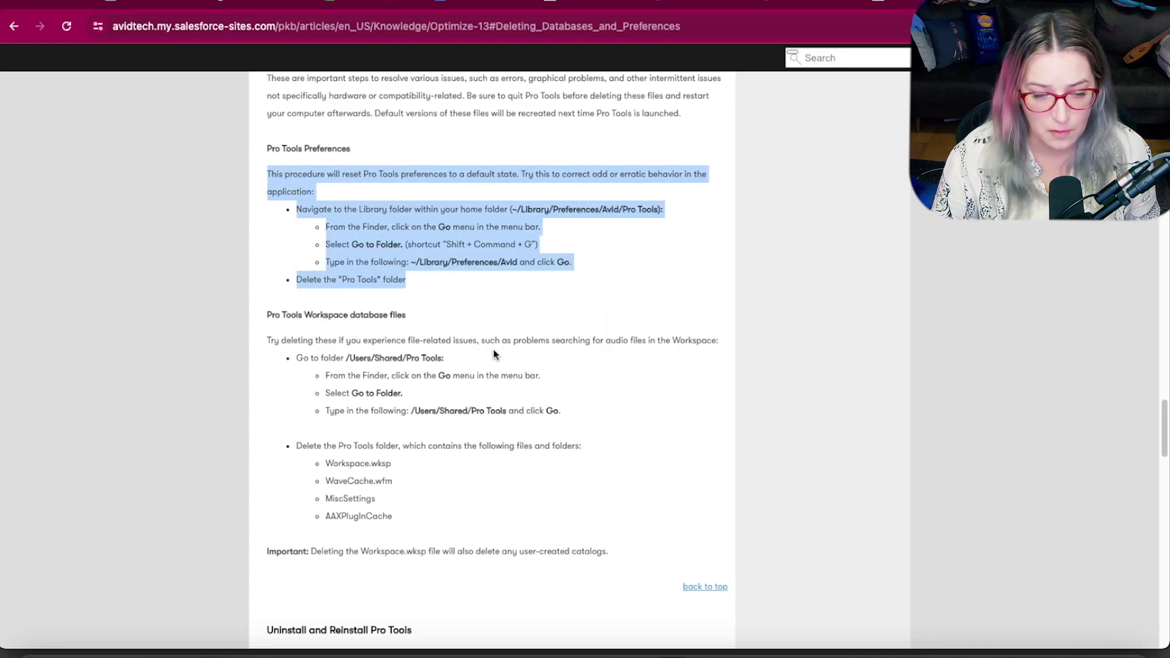
{"action": "scroll", "coordinate": [415, 196], "scroll_direction": "up", "scroll_amount": 1}
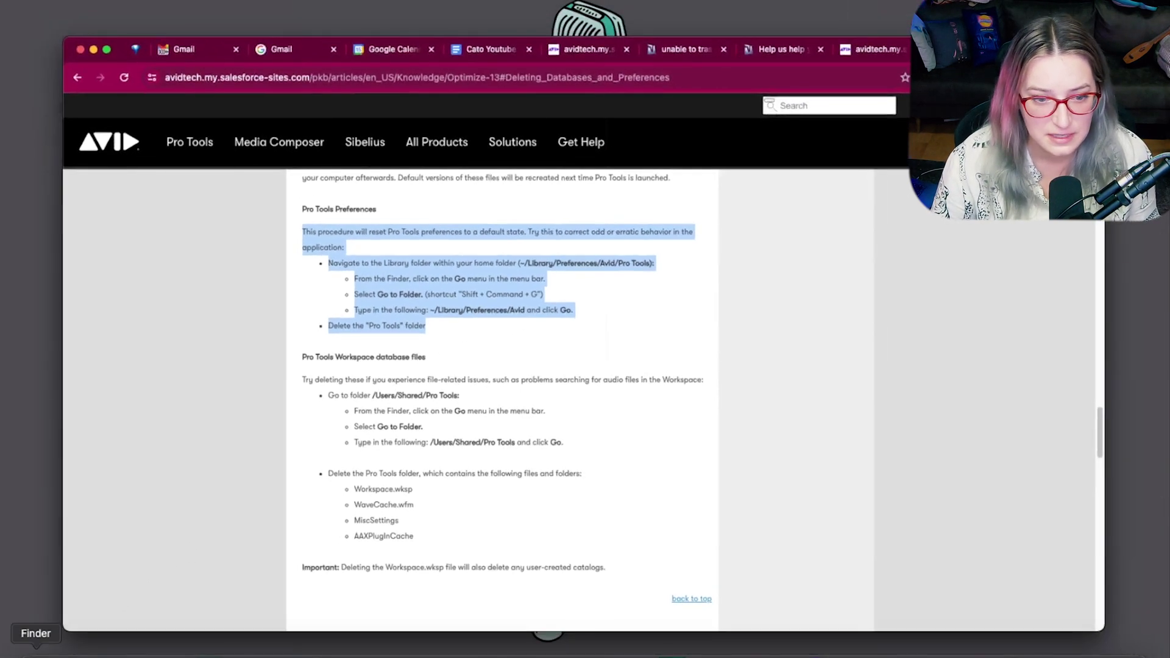
In Finder, browse Pro Tools Workspace Backup > library preferences avid, then open the 2024_03_15_ArtistName_SongName folder
{"action": "left_click", "coordinate": [34, 649]}
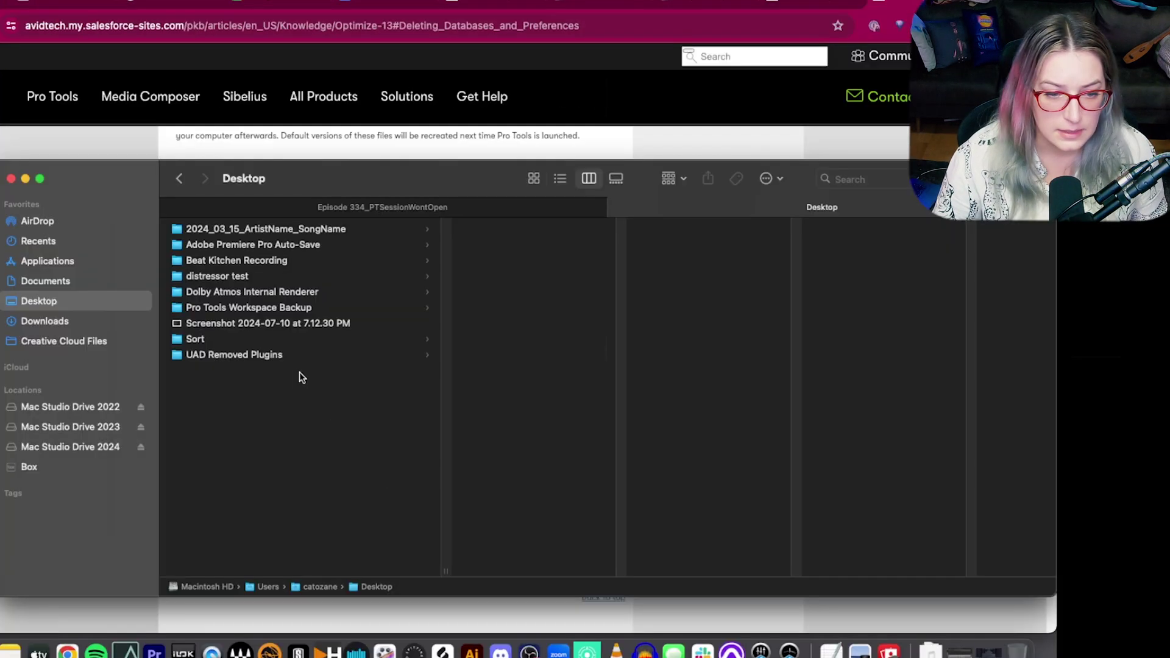
{"action": "left_click", "coordinate": [246, 308]}
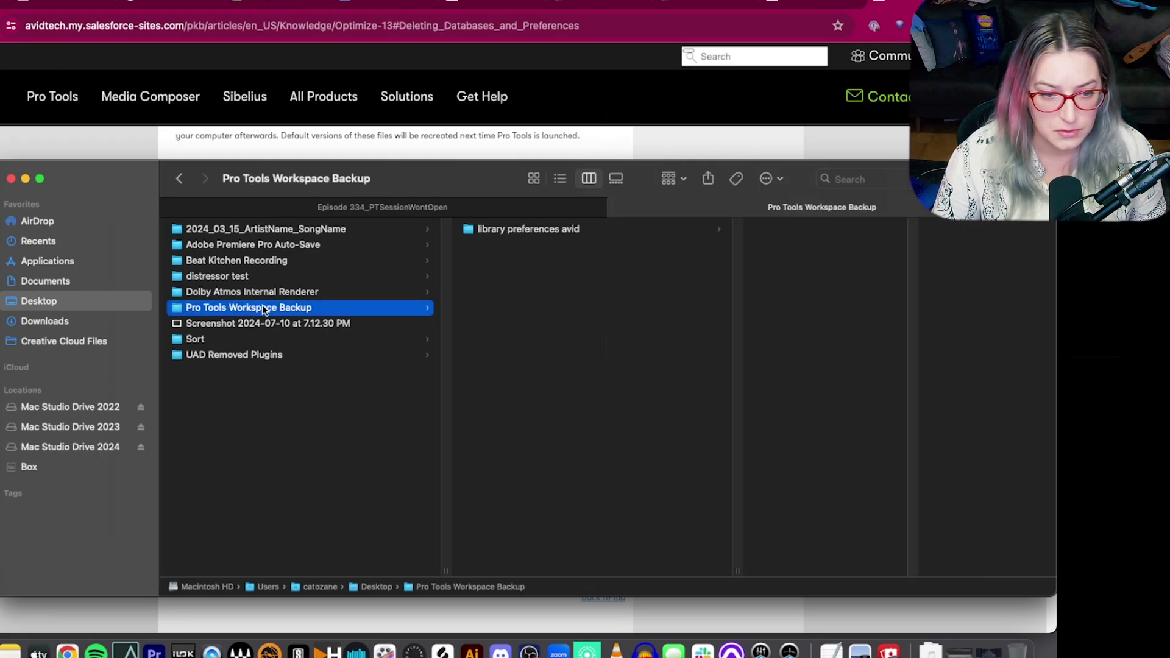
{"action": "left_click", "coordinate": [527, 230]}
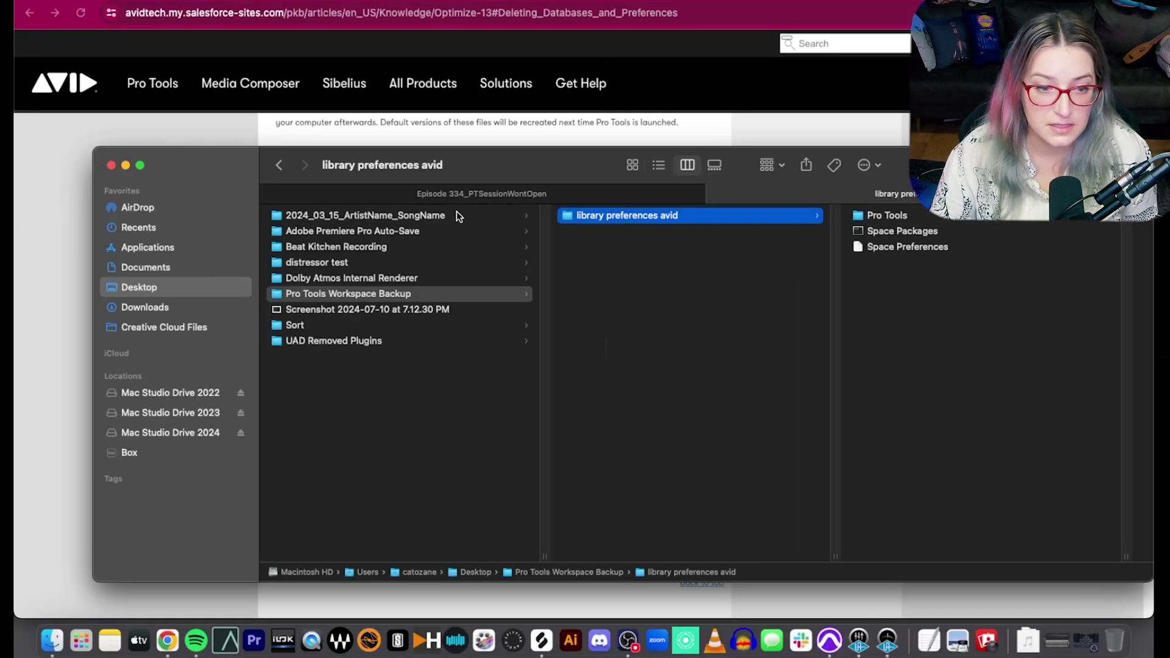
{"action": "left_click", "coordinate": [455, 213]}
Select the session's .ptx file and open it in Pro Tools
{"action": "left_click", "coordinate": [713, 215]}
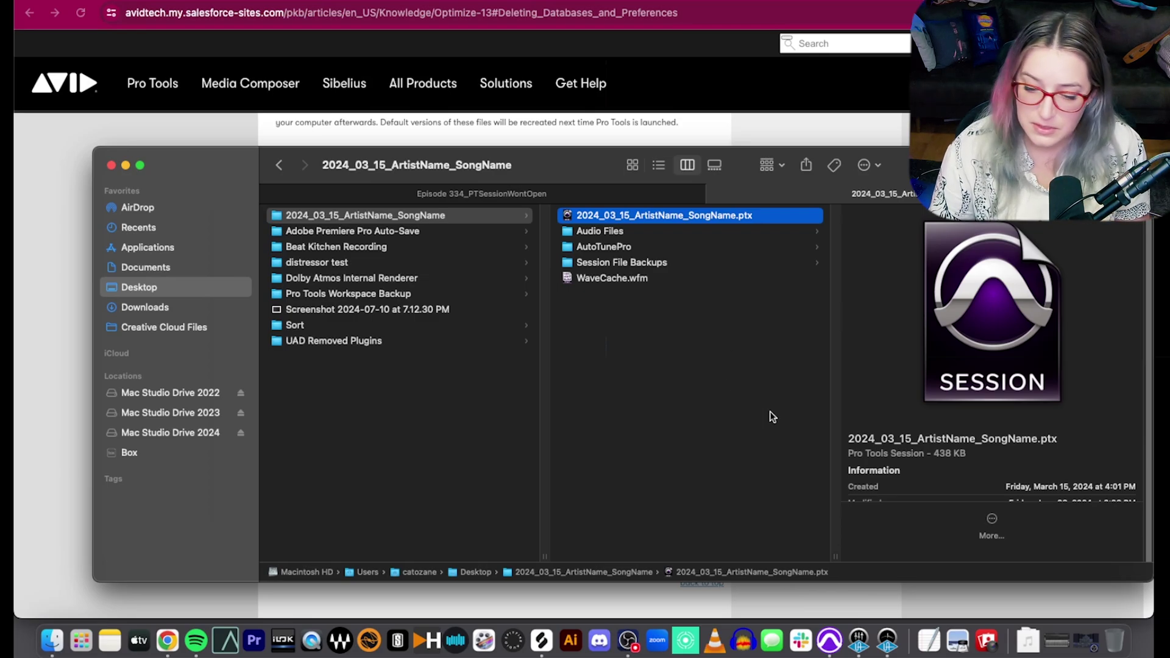
{"action": "double_click", "coordinate": [683, 217]}
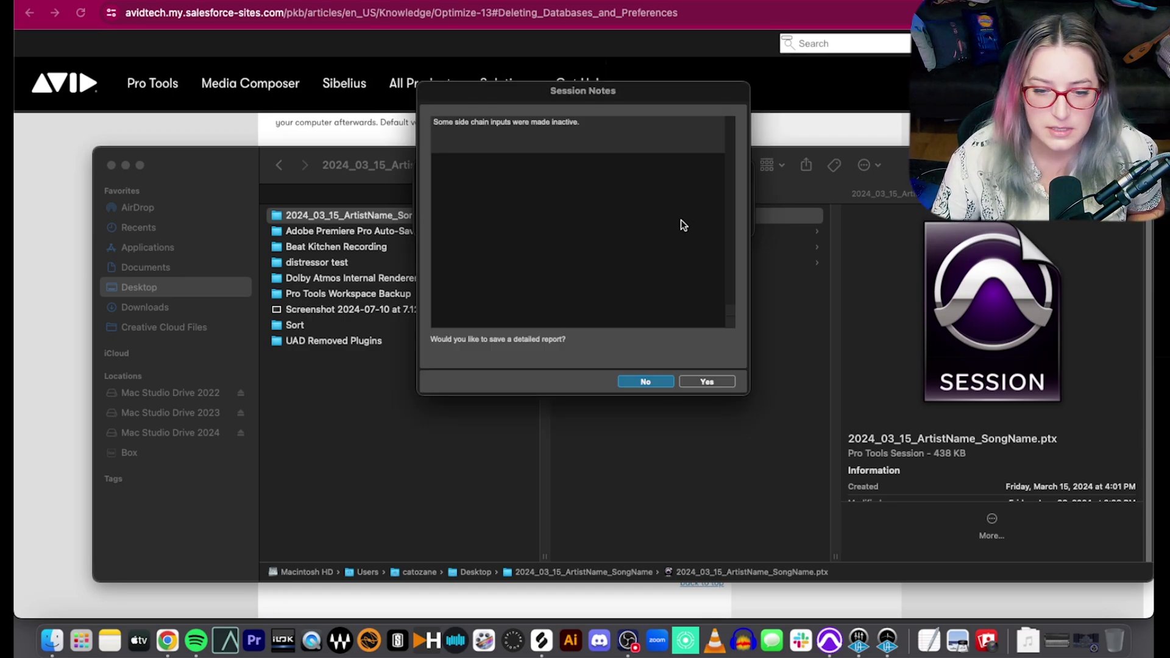
Decline the detailed Session Notes report and close the inactive Pro-Q 3 plug-in window
{"action": "left_click", "coordinate": [646, 381]}
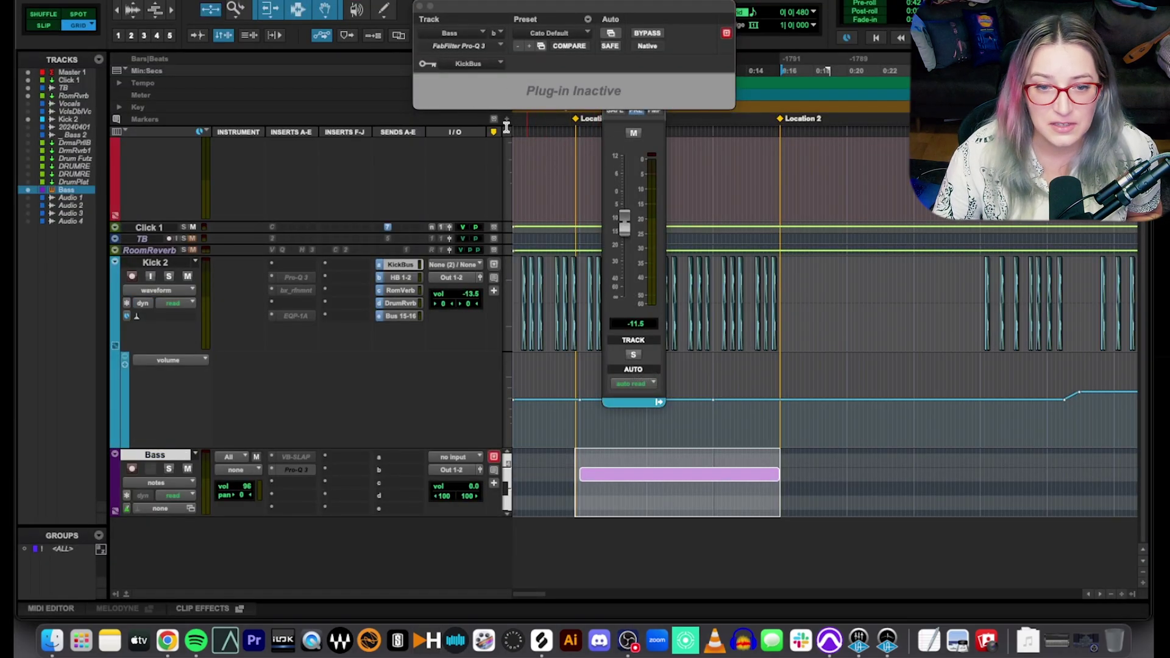
{"action": "left_click", "coordinate": [419, 7]}
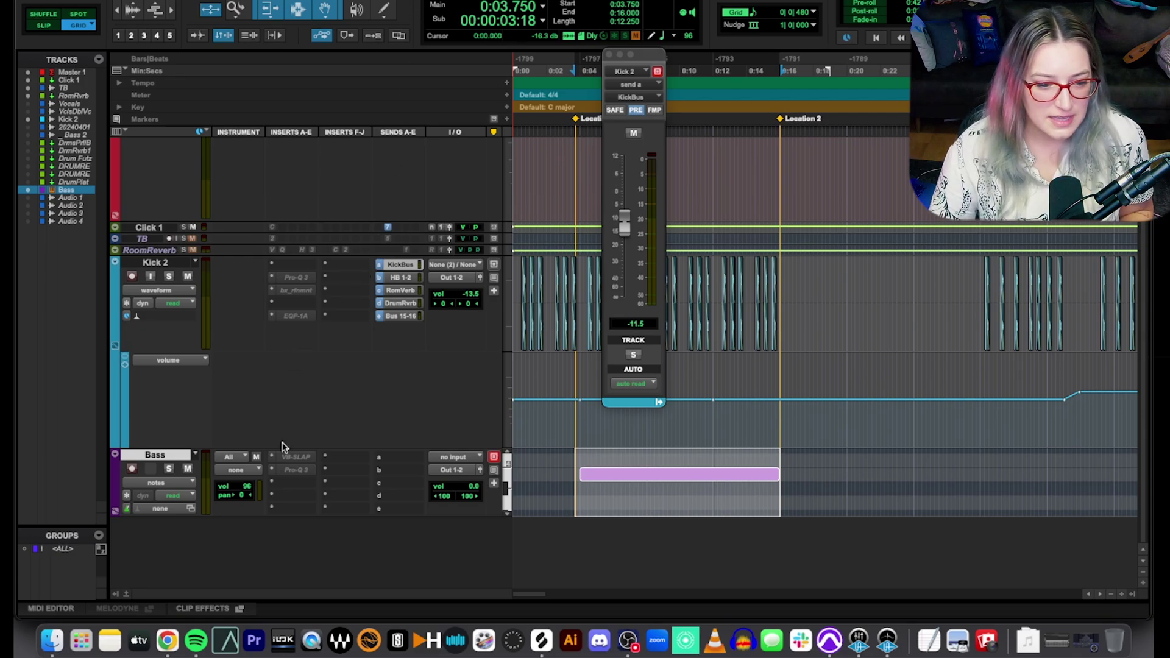
{"action": "scroll", "coordinate": [265, 304], "scroll_direction": "up", "scroll_amount": 2}
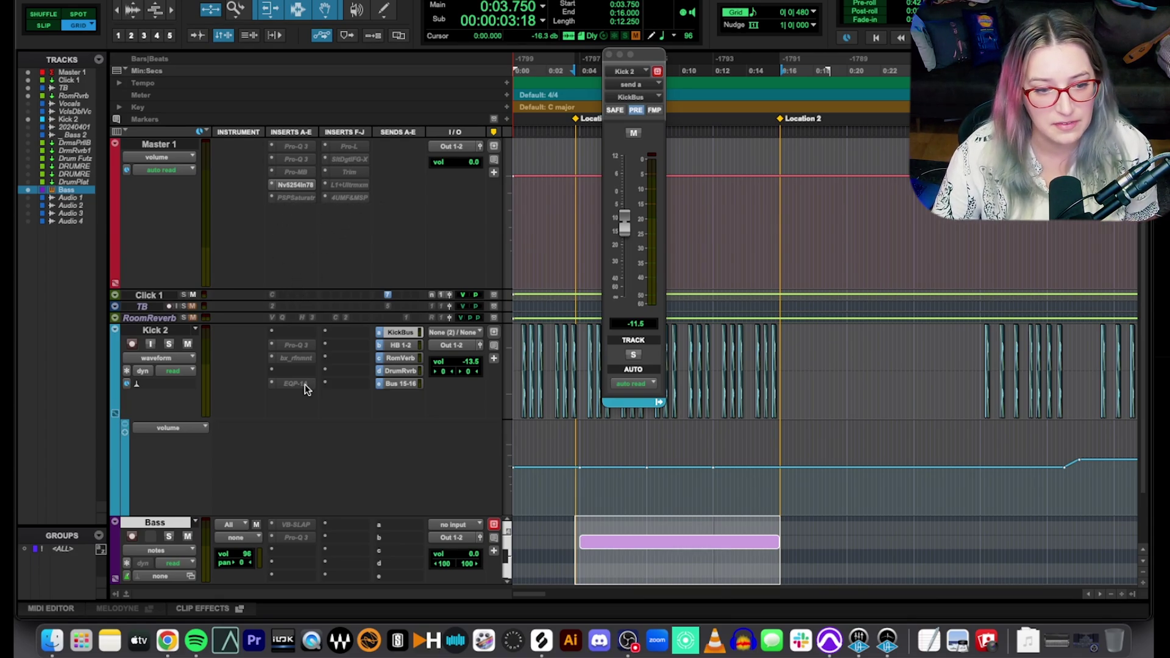
Make the Bass track's VB-SLAP insert active, leaving its Pro-Q 3 insert inactive
{"action": "scroll", "coordinate": [305, 386], "scroll_direction": "down", "scroll_amount": 3}
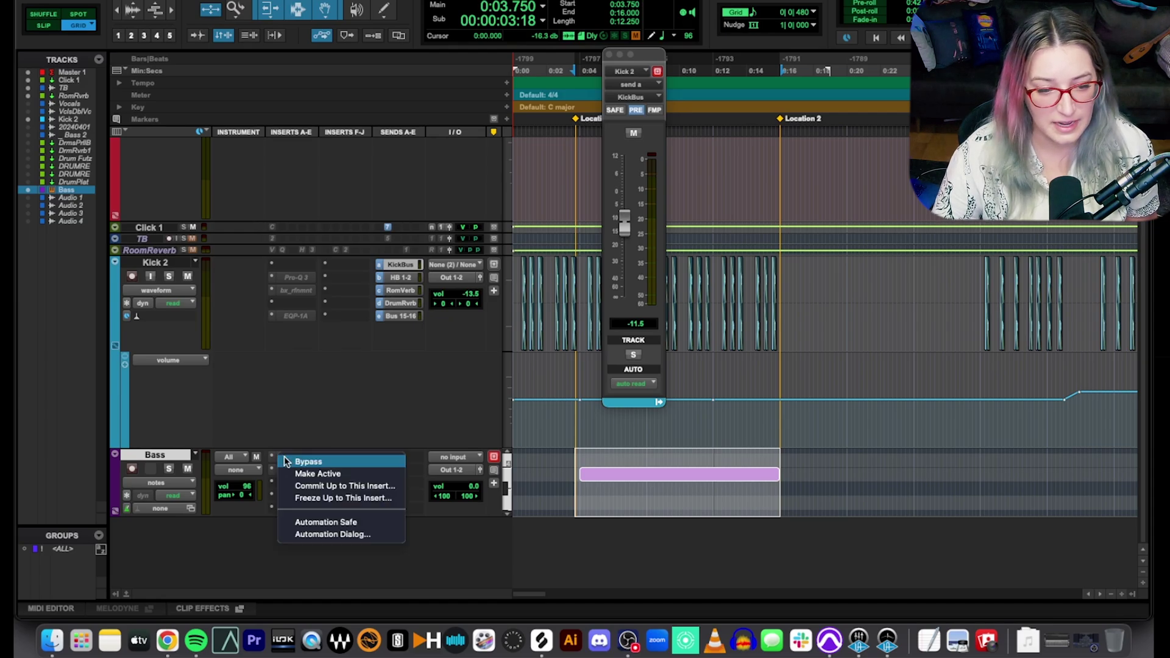
{"action": "left_click", "coordinate": [296, 473]}
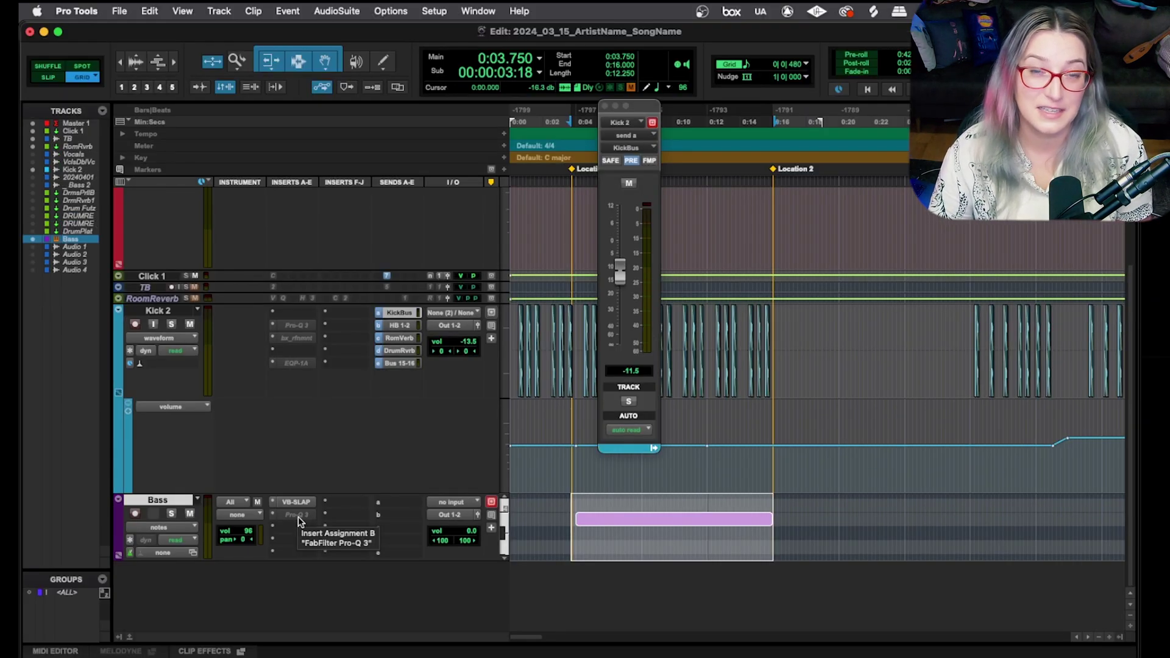
Set the Bass track's insert A to 'no insert', removing VB-SLAP and leaving the inactive Pro-Q 3
{"action": "left_click", "coordinate": [273, 505]}
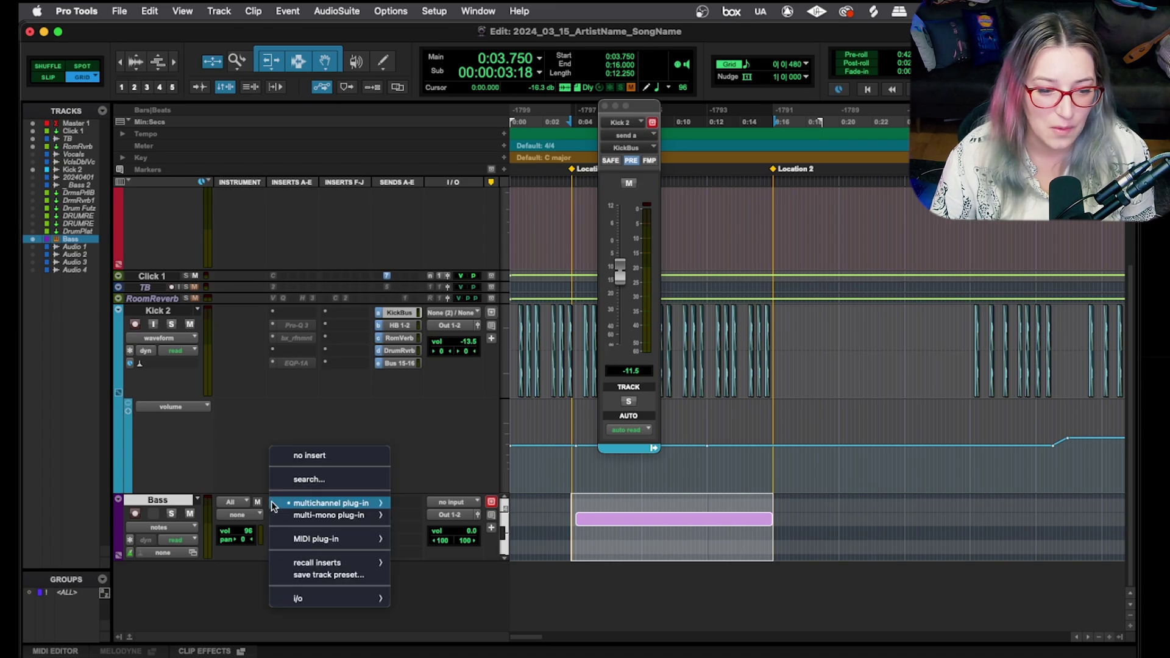
{"action": "left_click", "coordinate": [262, 455]}
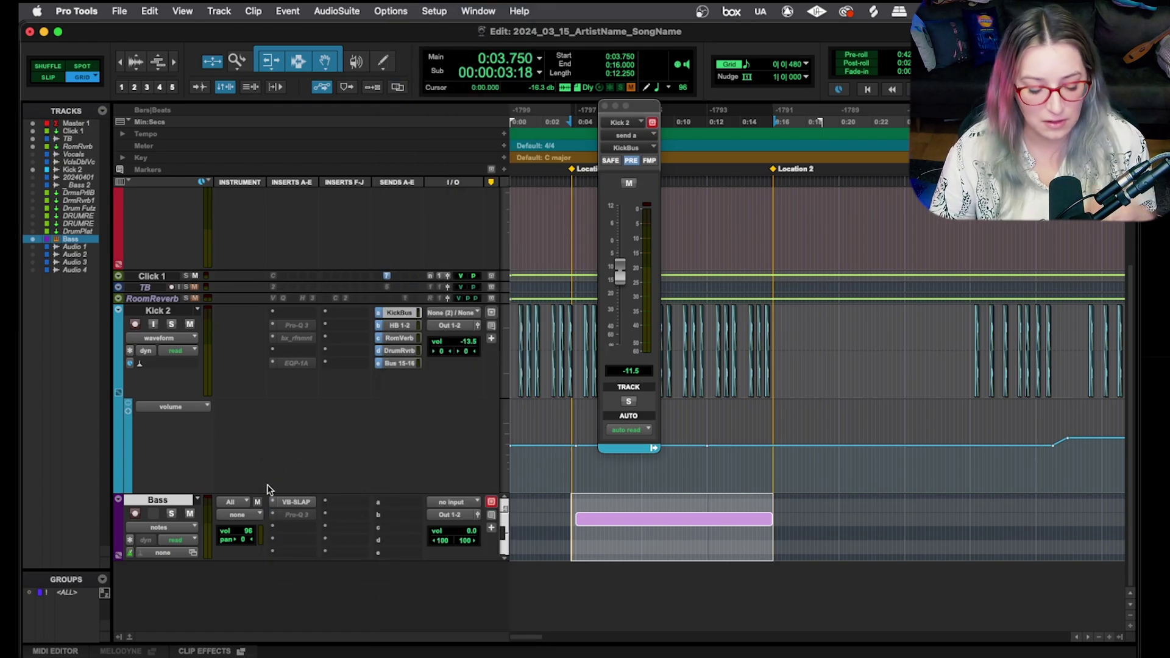
{"action": "left_click", "coordinate": [272, 504]}
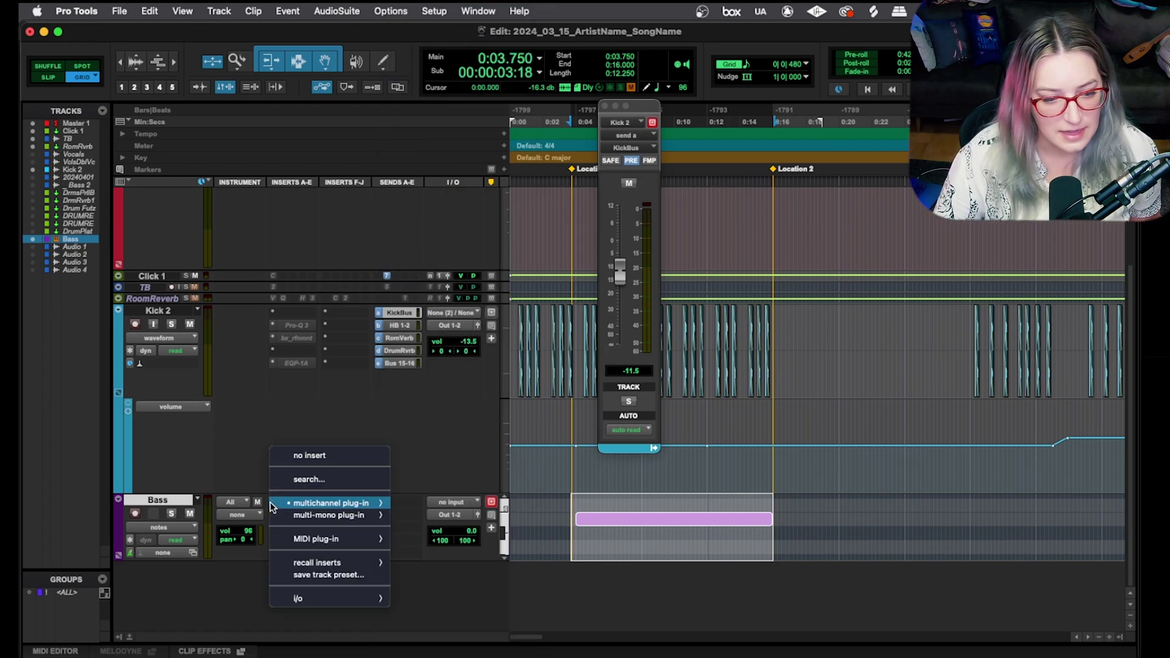
{"action": "left_click", "coordinate": [284, 456]}
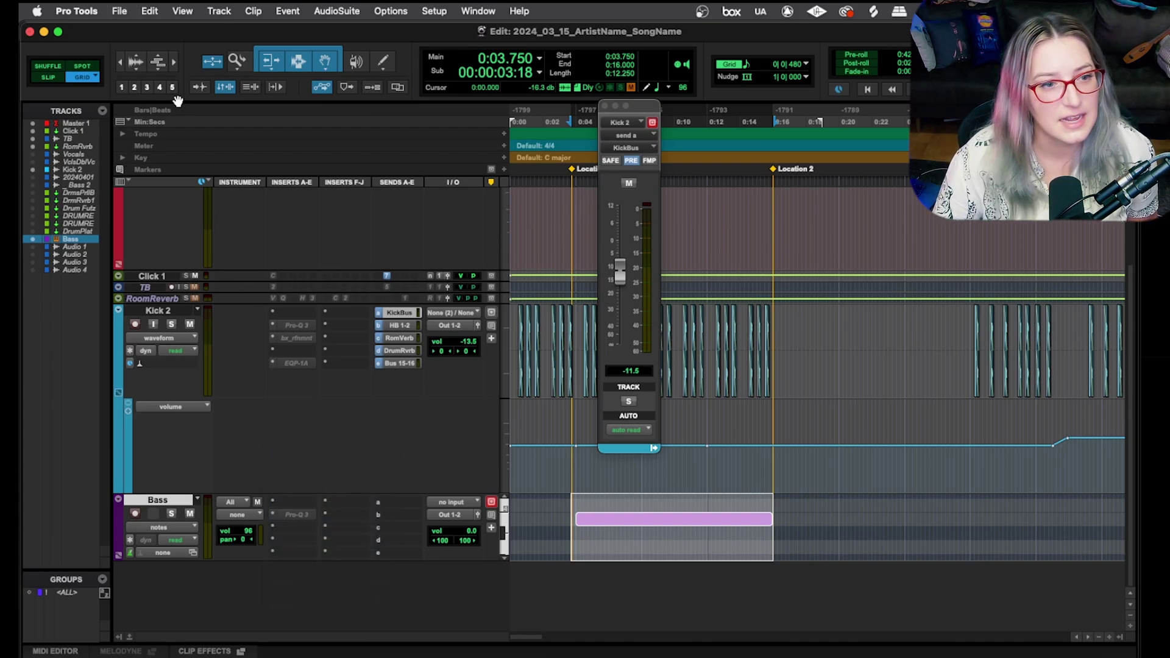
{"action": "left_click", "coordinate": [116, 11]}
Close the session and reopen 2024_03_15_ArtistName_SongName.ptx from Finder so its plugins load active
{"action": "left_click", "coordinate": [141, 93]}
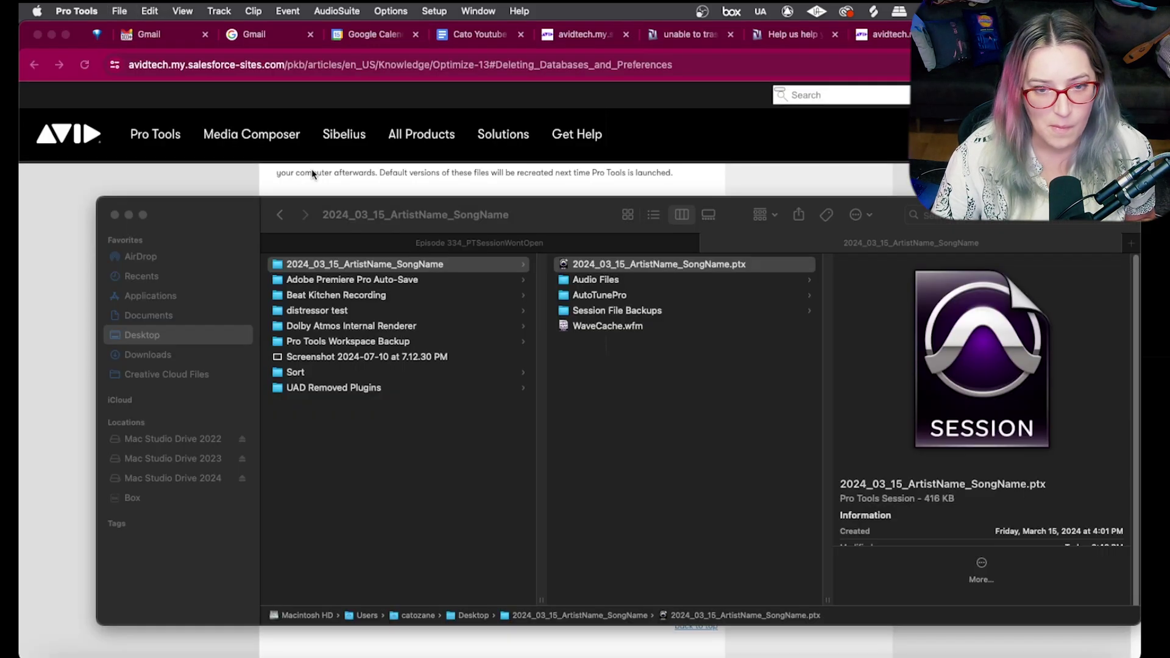
{"action": "left_click", "coordinate": [741, 366]}
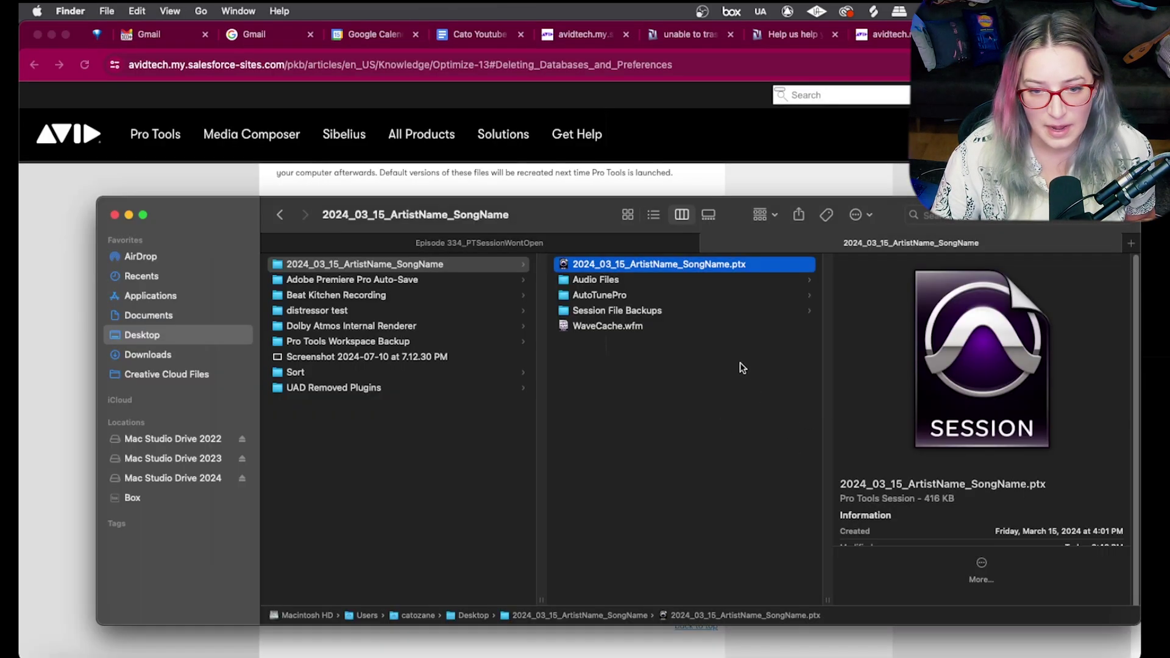
{"action": "double_click", "coordinate": [693, 267]}
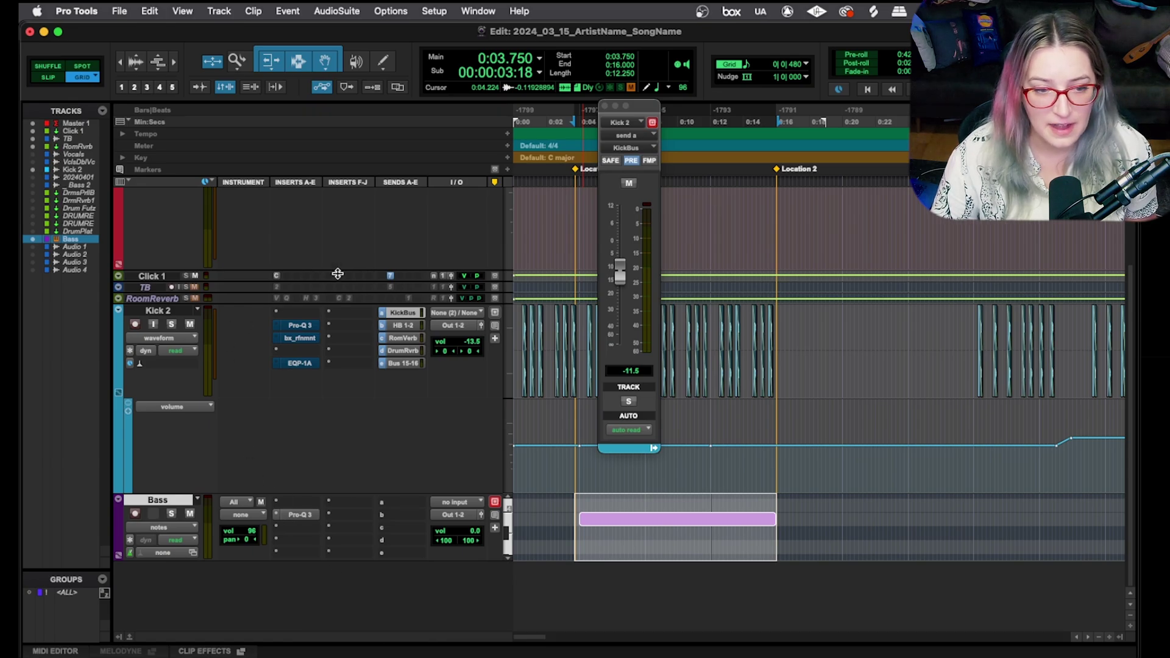
Scroll up to review the Master 1, Kick 2 and Bass inserts now loaded active
{"action": "scroll", "coordinate": [314, 302], "scroll_direction": "up", "scroll_amount": 3}
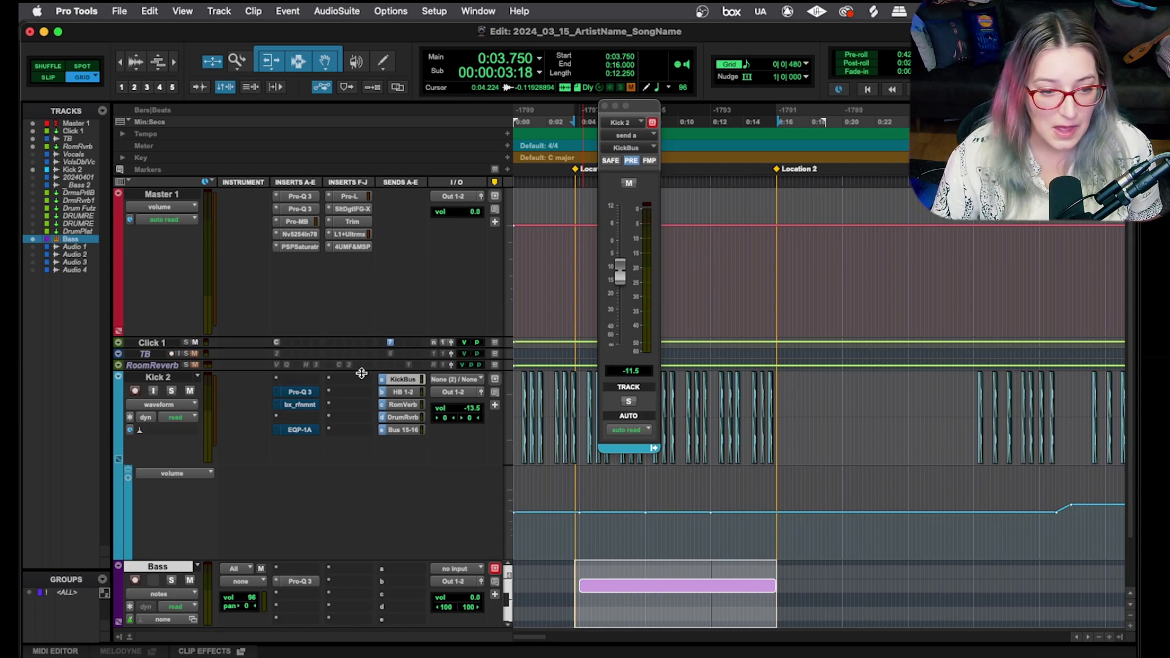
{"action": "left_click", "coordinate": [130, 11]}
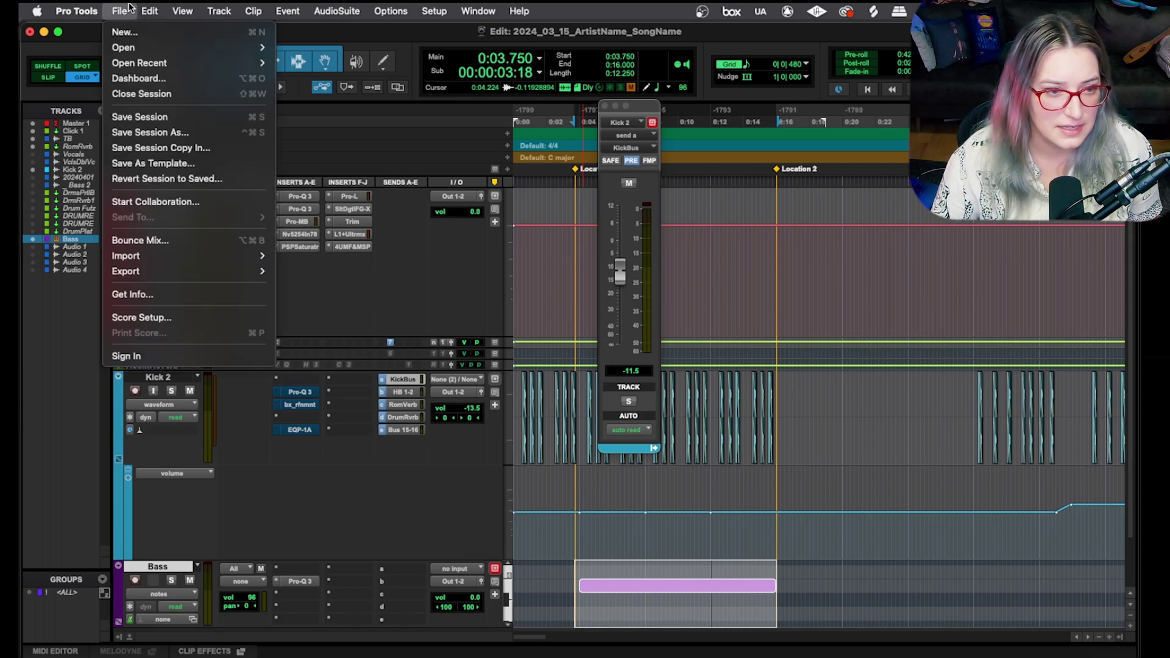
Close the session, answer the save prompt, and reopen the .ptx with plugins inactive, declining the session report
{"action": "left_click", "coordinate": [152, 96]}
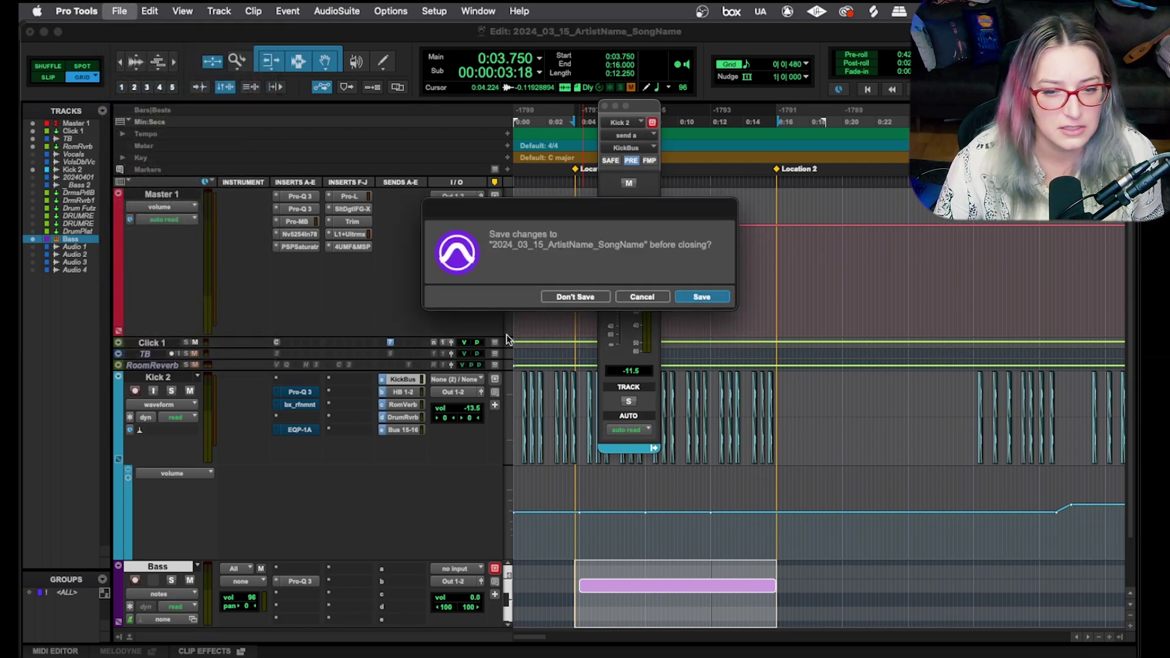
{"action": "left_click", "coordinate": [701, 297]}
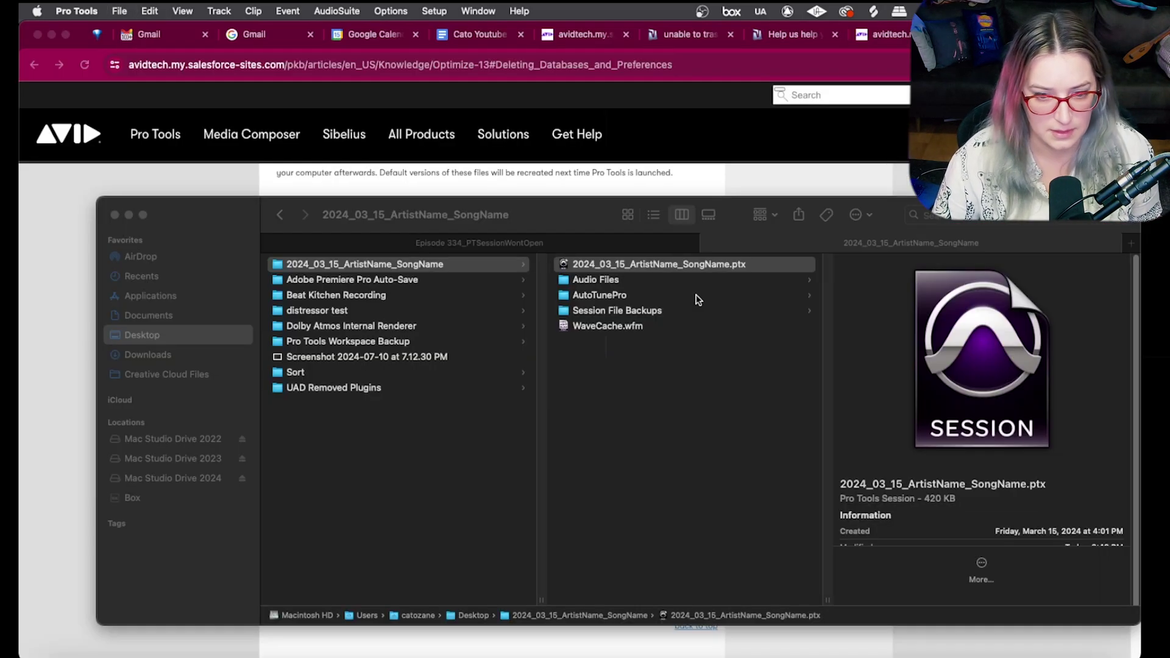
{"action": "double_click", "coordinate": [676, 265]}
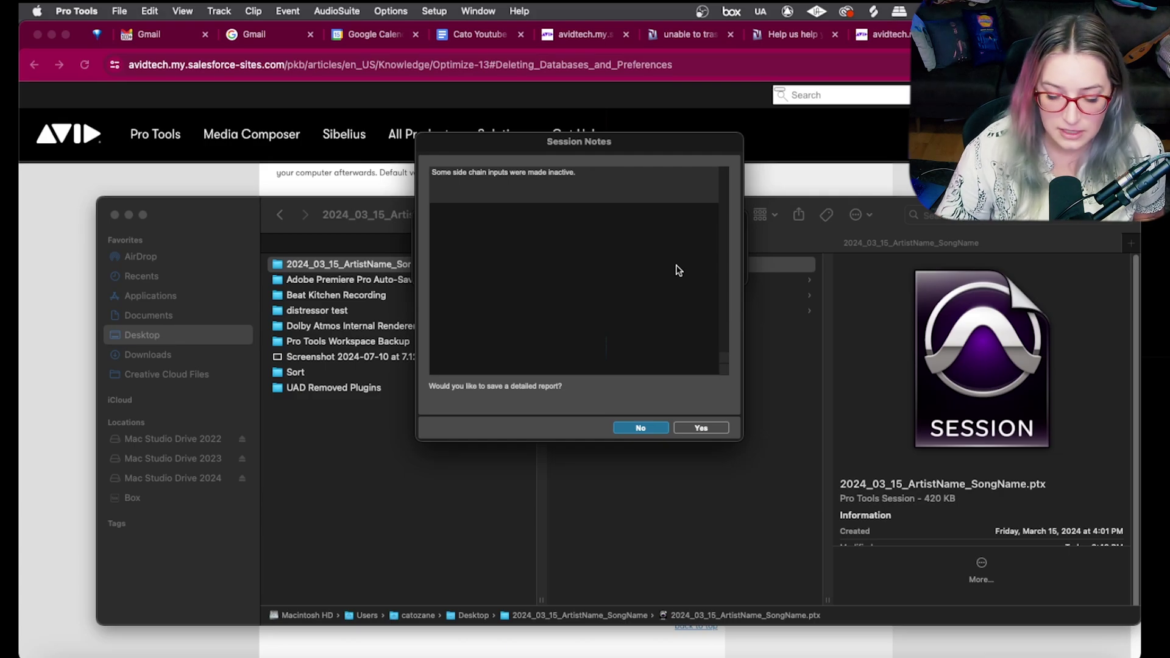
{"action": "left_click", "coordinate": [635, 429]}
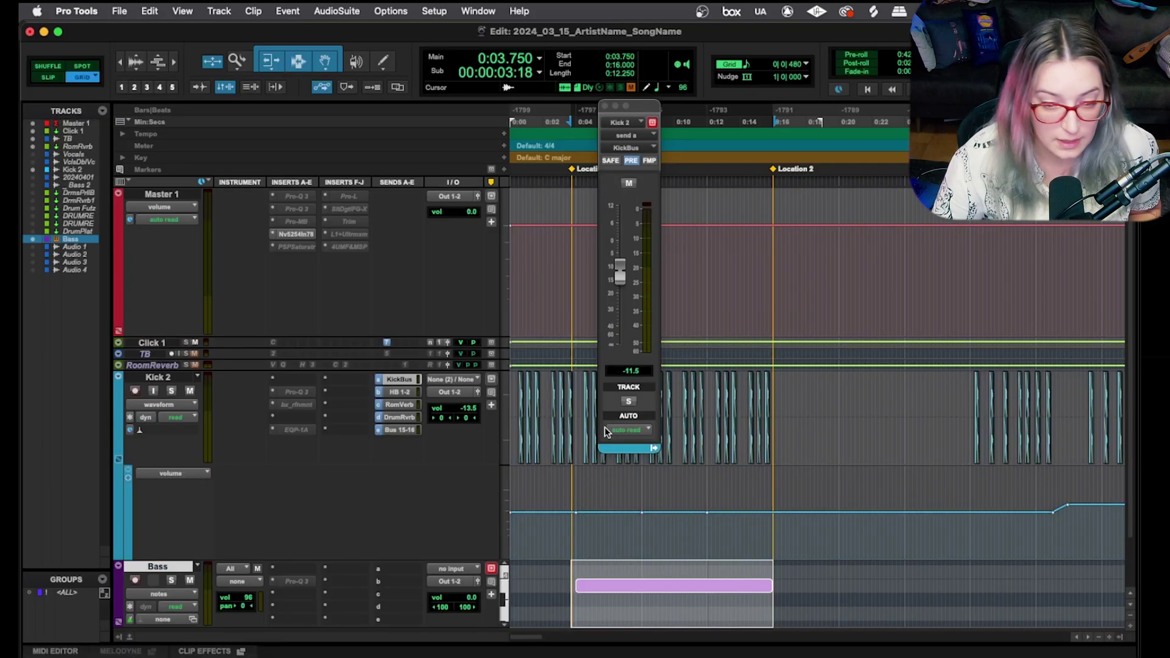
{"action": "scroll", "coordinate": [659, 458], "scroll_direction": "down", "scroll_amount": 2}
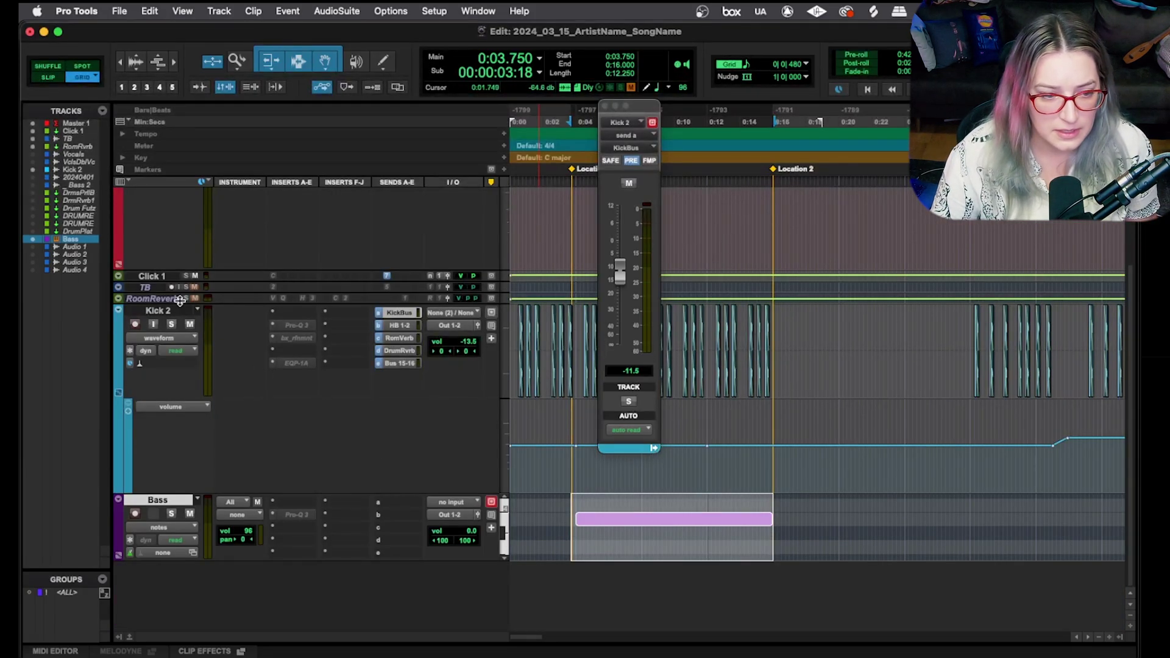
Switch to the Mix window with Kick 2 selected and show Inserts A–E and F–J for all six tracks
{"action": "left_click", "coordinate": [157, 314]}
{"action": "key", "text": "super+equal"}
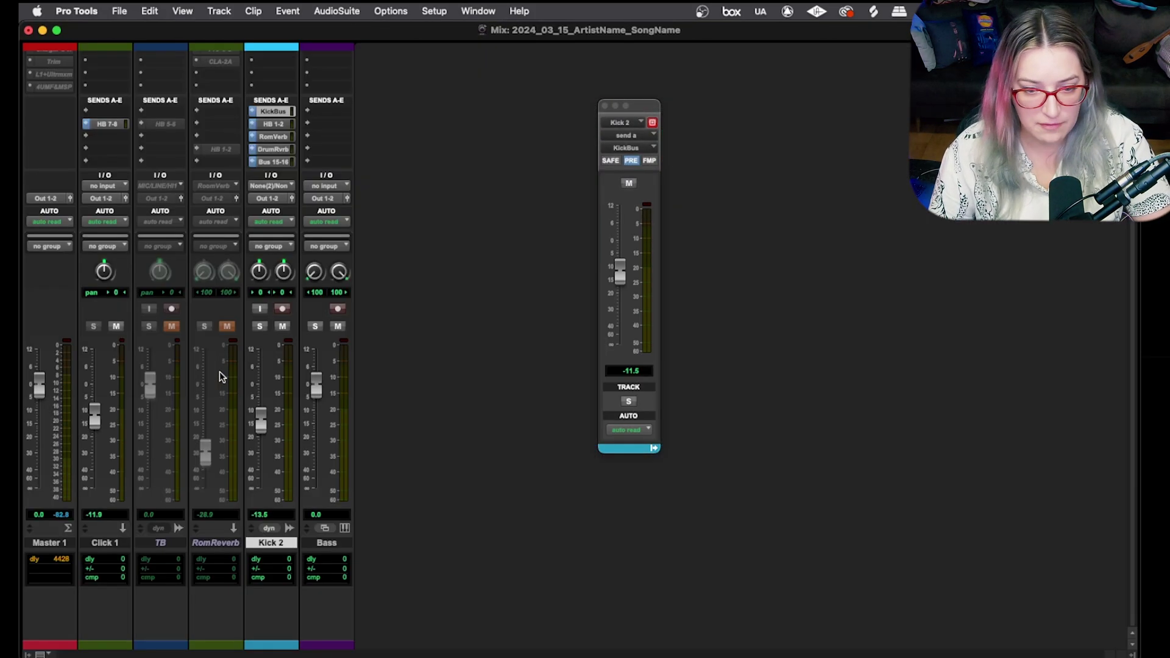
{"action": "left_click", "coordinate": [317, 541]}
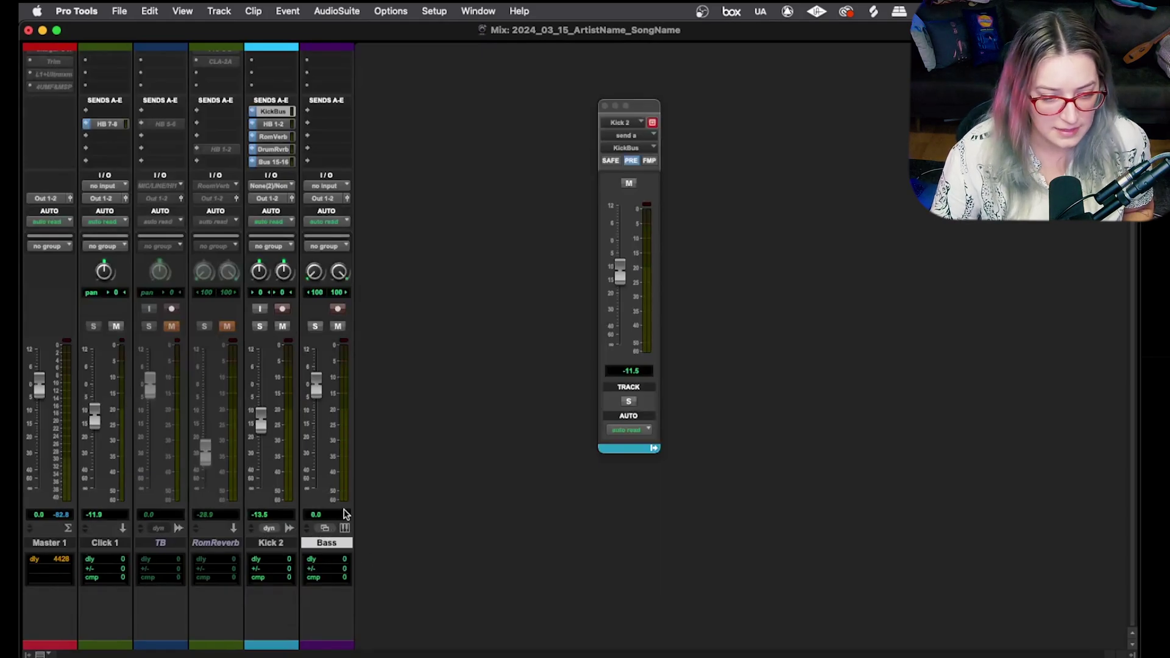
{"action": "left_click", "coordinate": [271, 542]}
{"action": "key", "text": "super+alt+ctrl+i"}
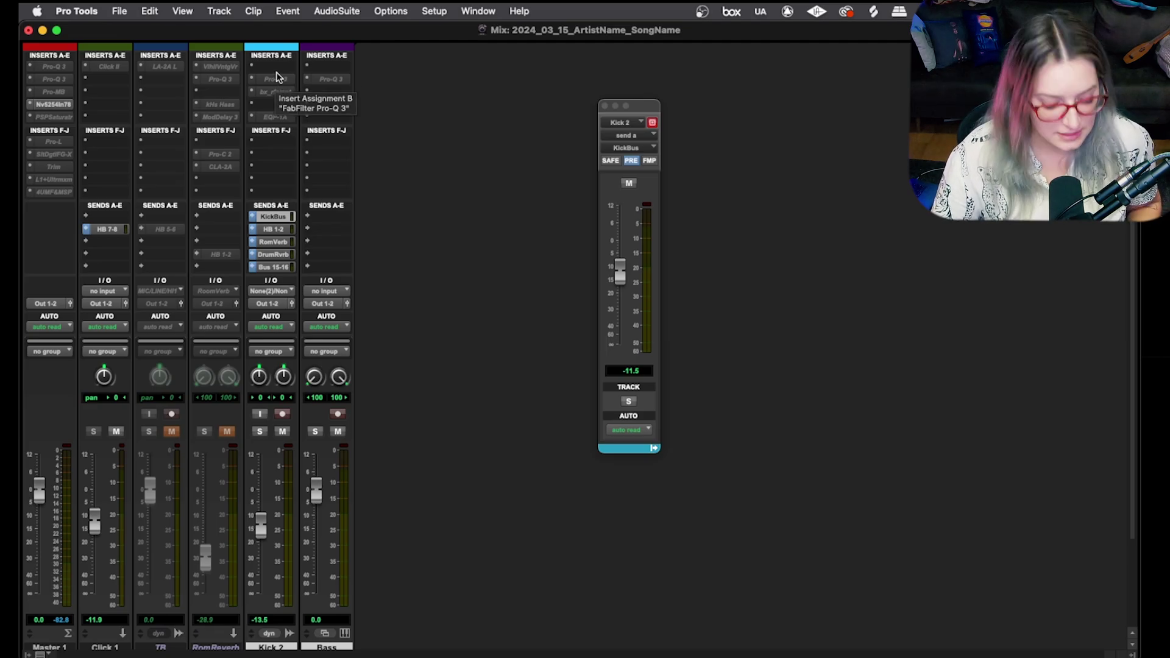
{"action": "scroll", "coordinate": [324, 156], "scroll_direction": "down", "scroll_amount": 3}
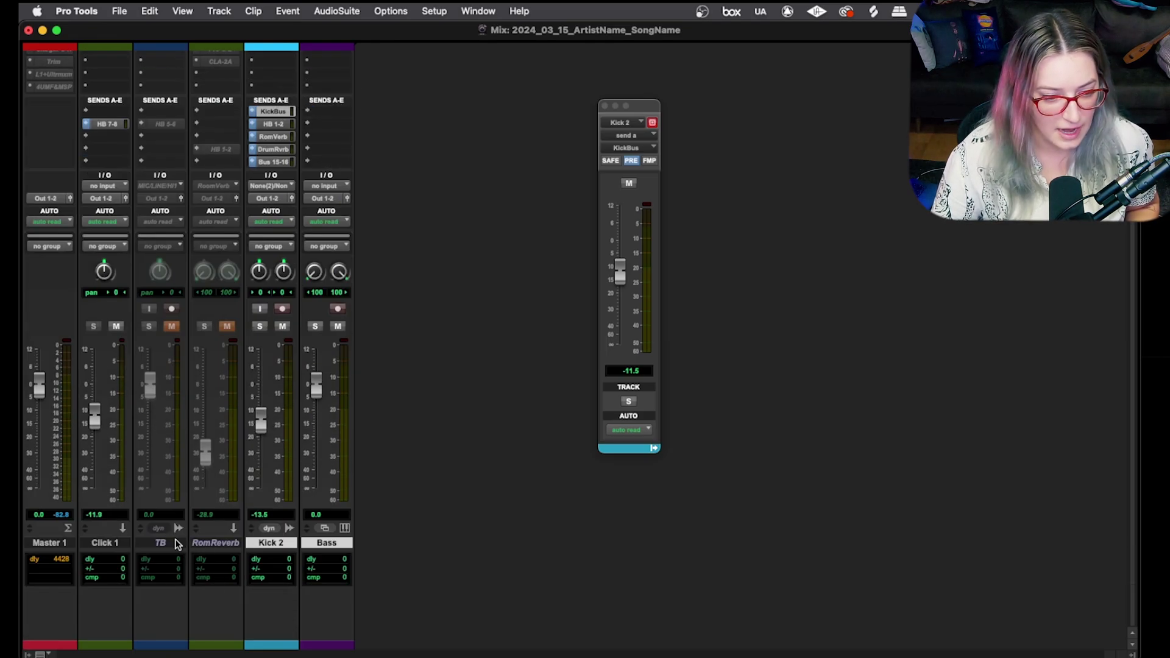
{"action": "scroll", "coordinate": [191, 542], "scroll_direction": "up", "scroll_amount": 3}
{"action": "scroll", "coordinate": [190, 541], "scroll_direction": "down", "scroll_amount": 3}
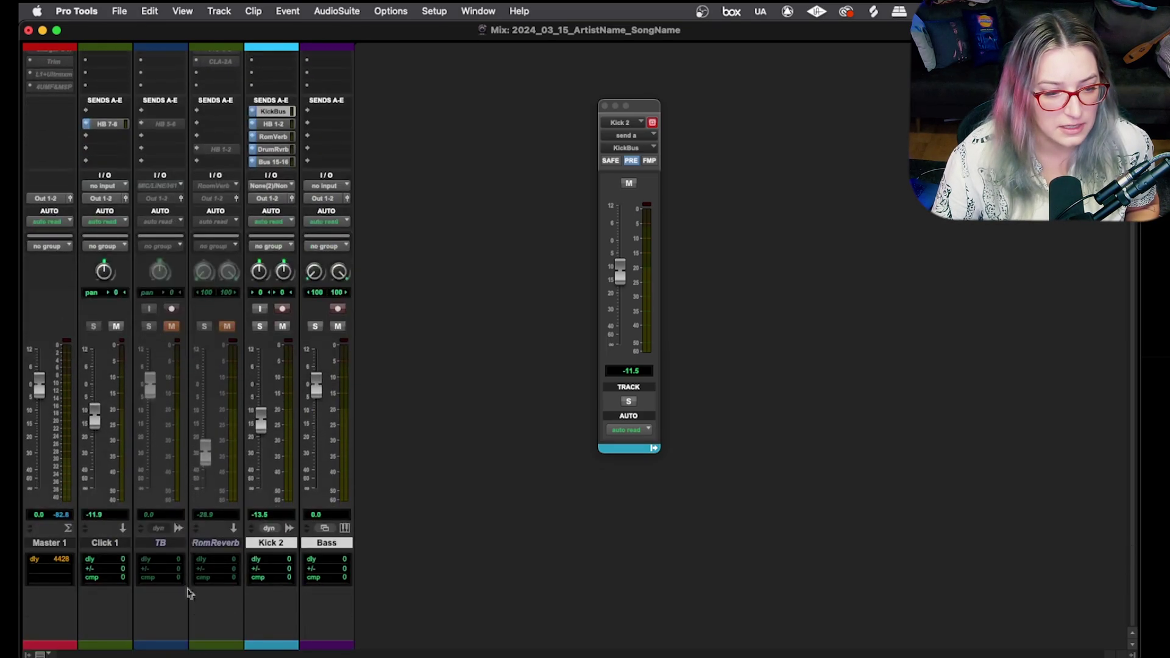
{"action": "scroll", "coordinate": [298, 551], "scroll_direction": "up", "scroll_amount": 3}
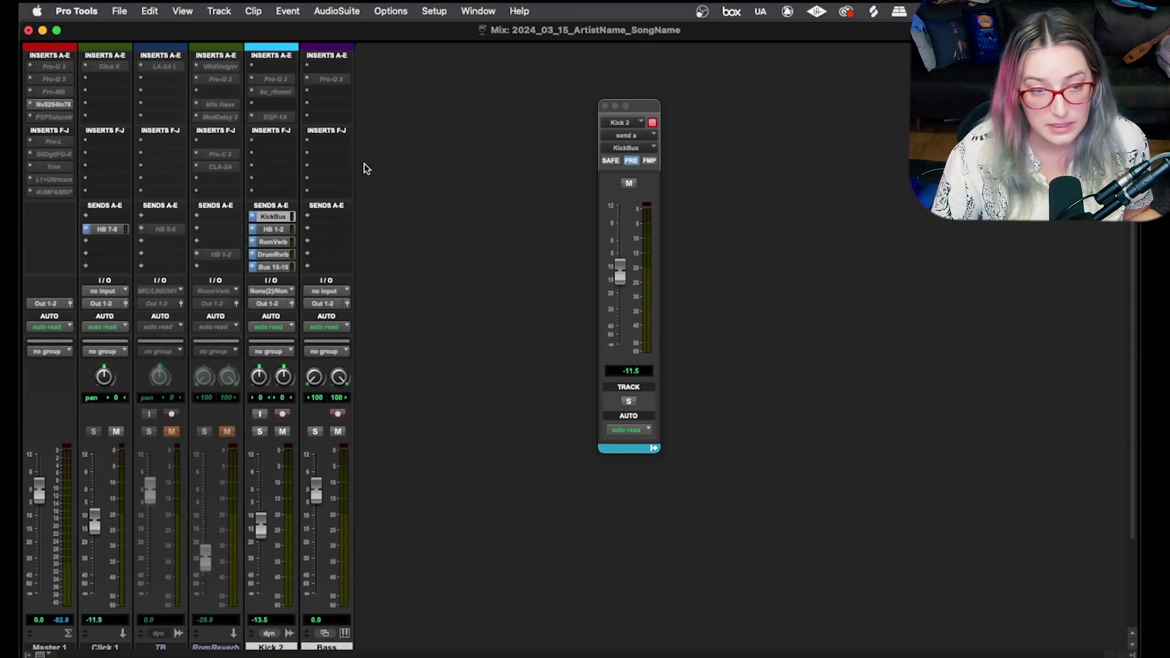
{"action": "scroll", "coordinate": [363, 169], "scroll_direction": "down", "scroll_amount": 3}
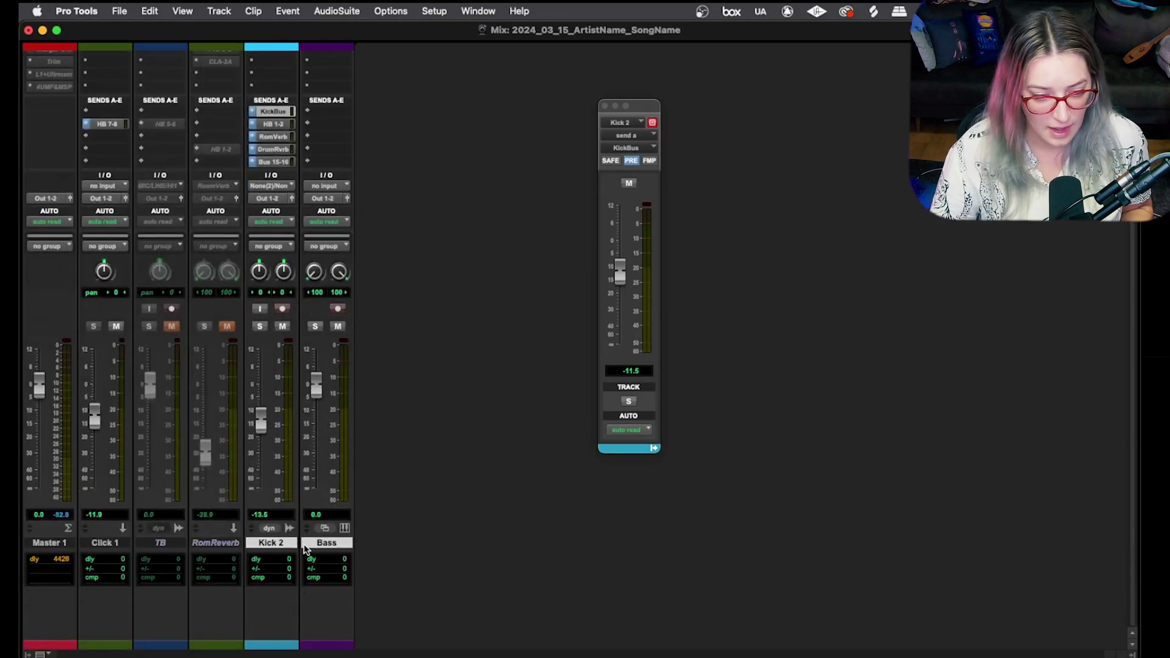
{"action": "scroll", "coordinate": [323, 542], "scroll_direction": "up", "scroll_amount": 3}
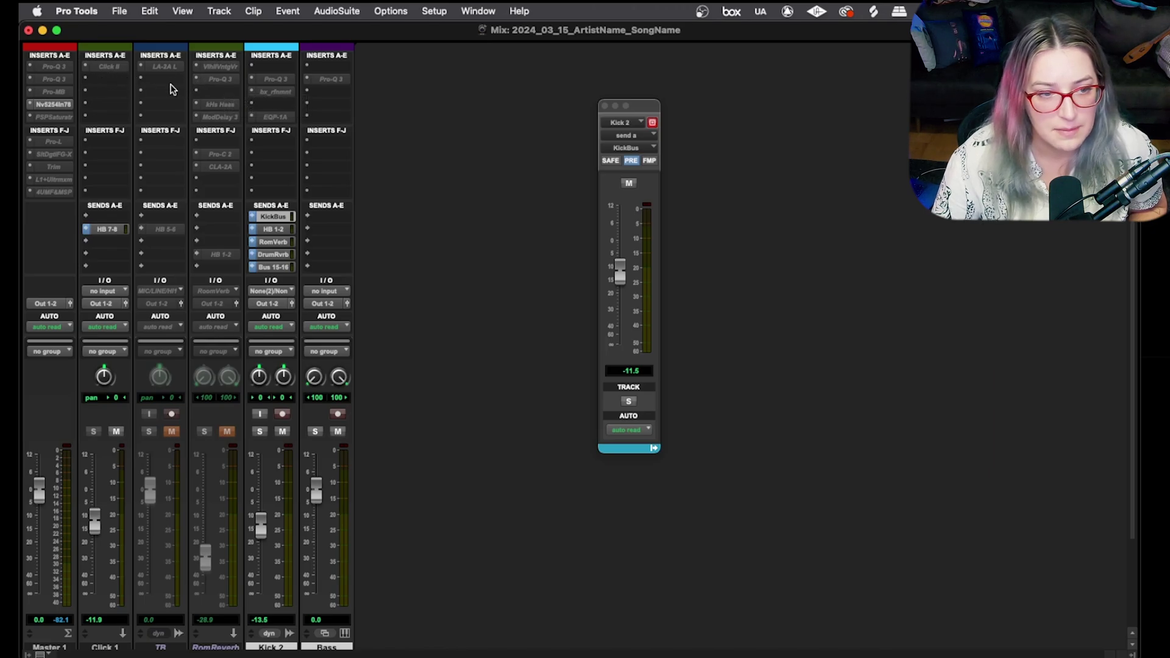
Make Kick 2's inactive Pro-Q 3 insert active from its right-click menu
{"action": "right_click", "coordinate": [275, 81]}
{"action": "left_click", "coordinate": [277, 96]}
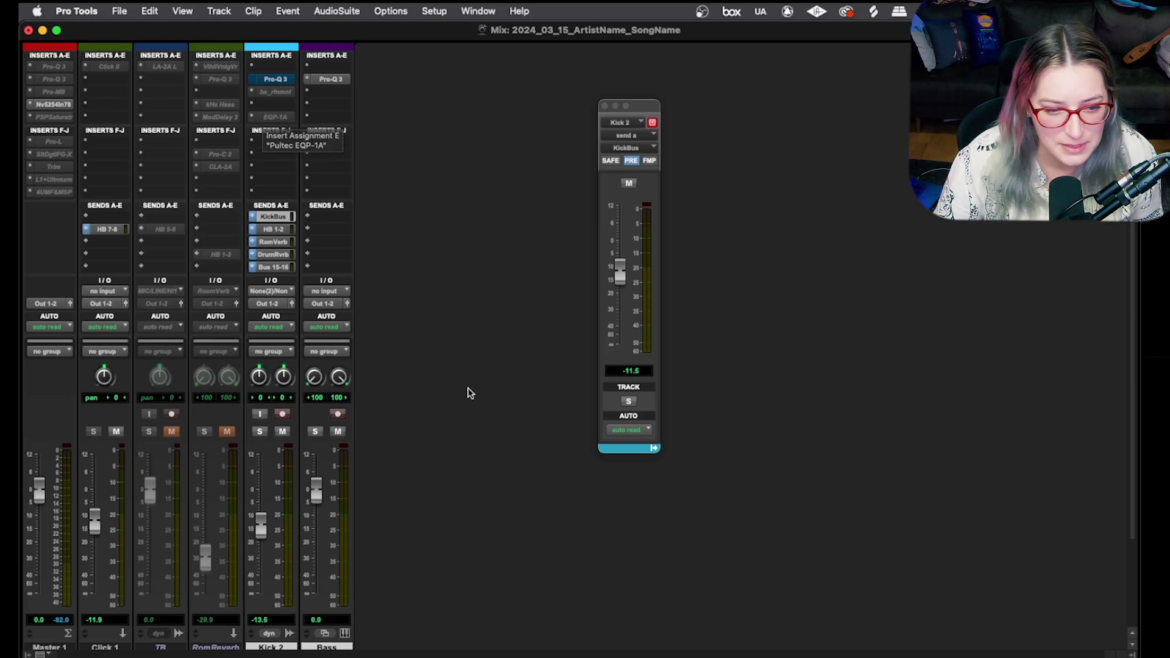
{"action": "scroll", "coordinate": [473, 392], "scroll_direction": "down", "scroll_amount": 3}
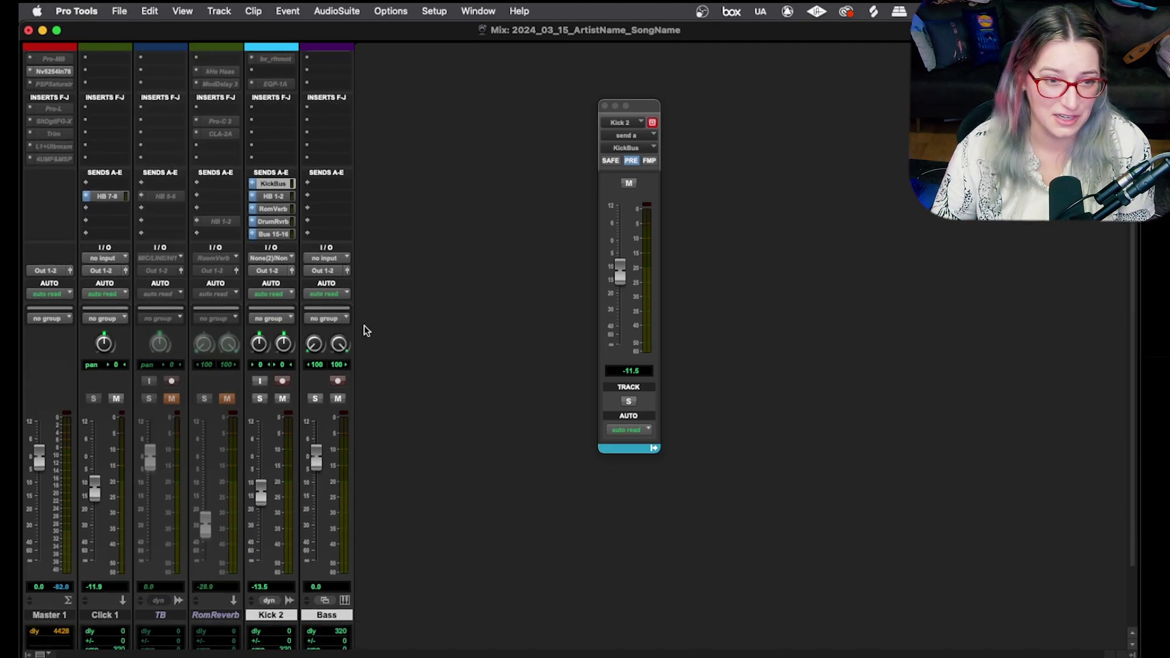
{"action": "scroll", "coordinate": [368, 321], "scroll_direction": "up", "scroll_amount": 3}
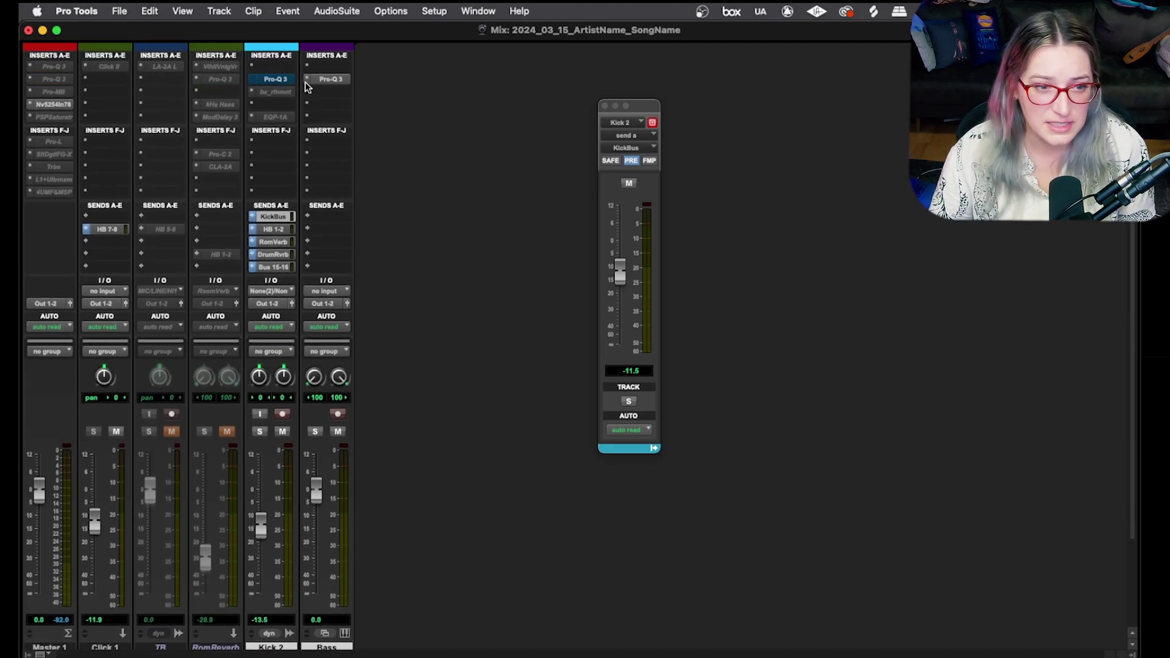